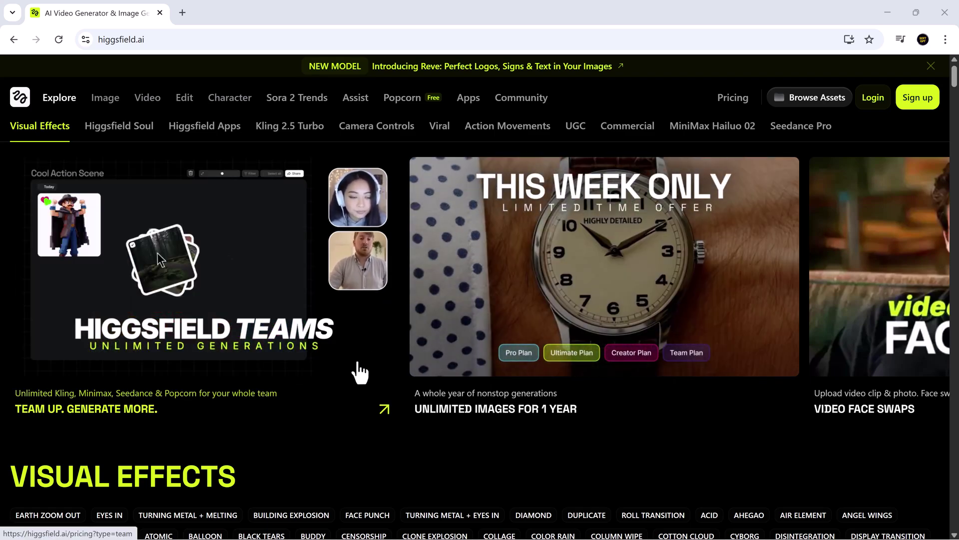
Step: Browse down the home page and open the Recast Studio character-swap tool
scroll(360, 372, "down", 10)
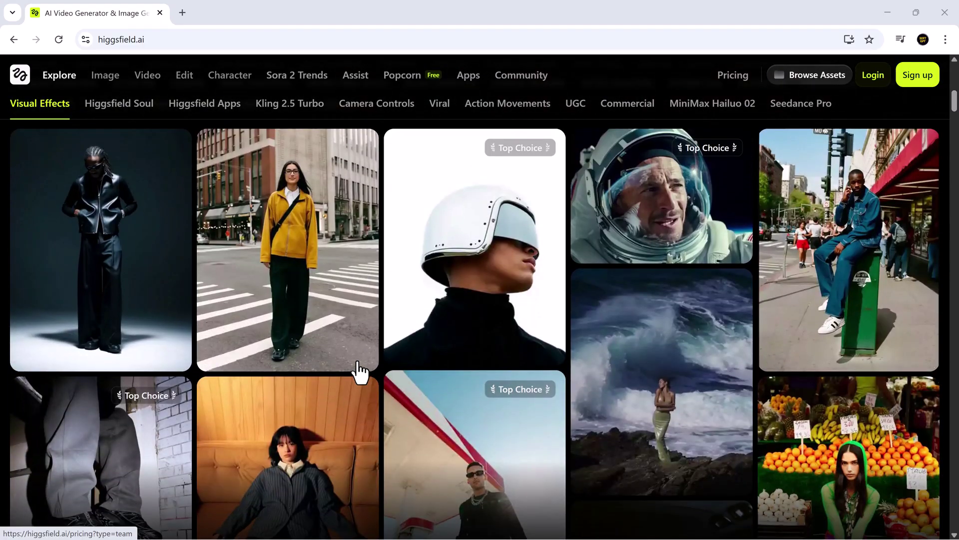
scroll(360, 373, "down", 8)
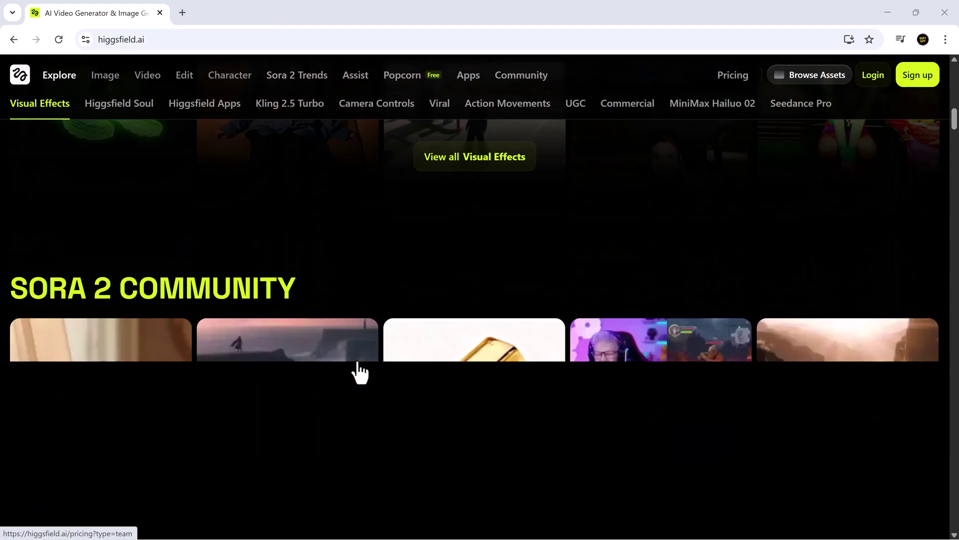
scroll(360, 373, "down", 4)
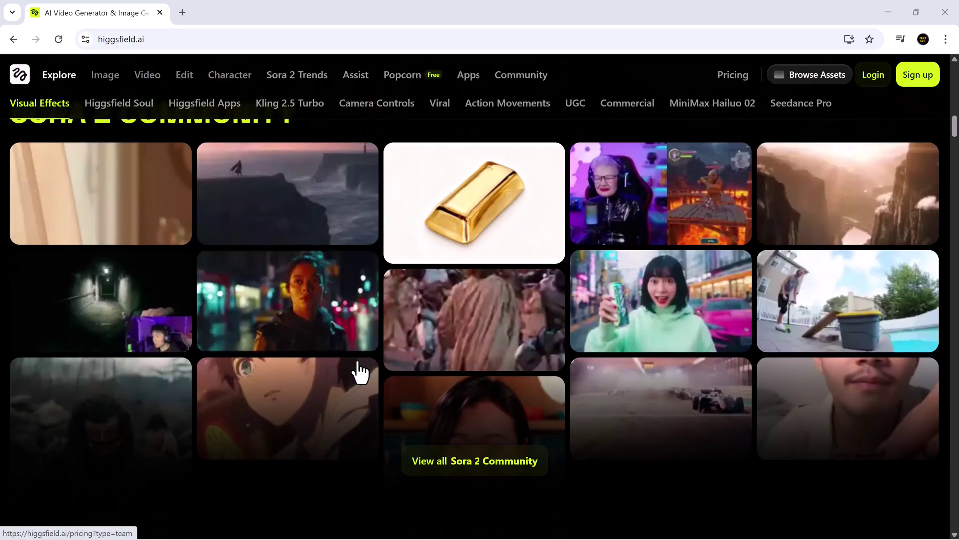
scroll(360, 372, "down", 9)
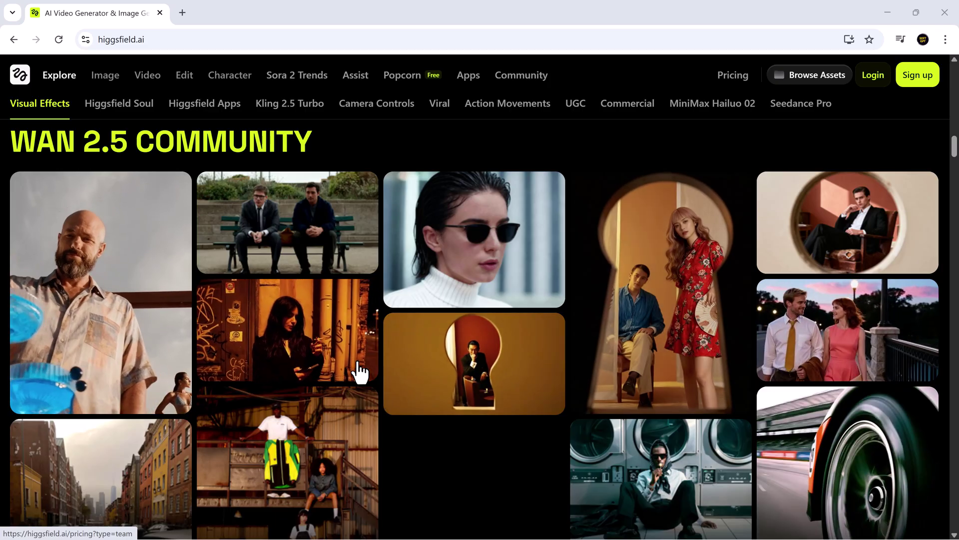
scroll(360, 372, "down", 10)
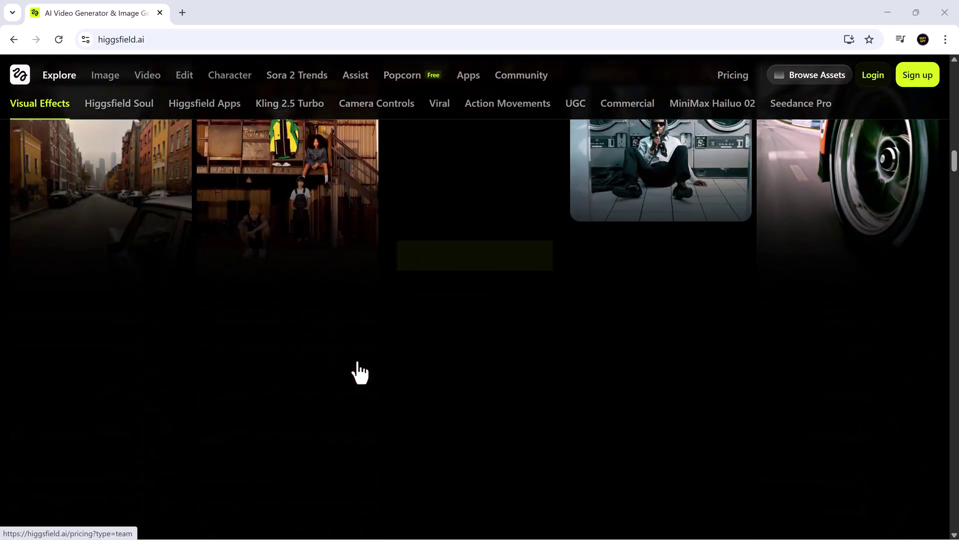
scroll(360, 372, "down", 1)
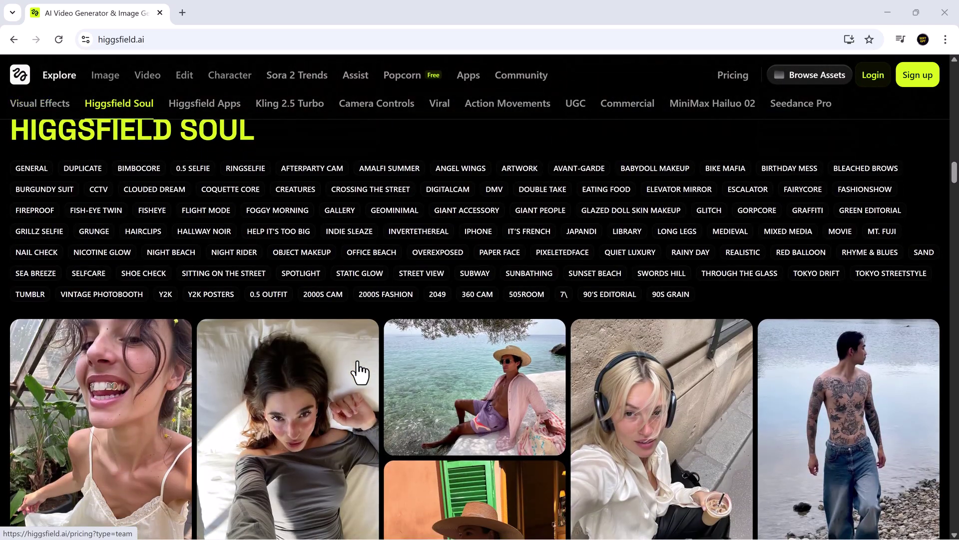
scroll(359, 372, "down", 15)
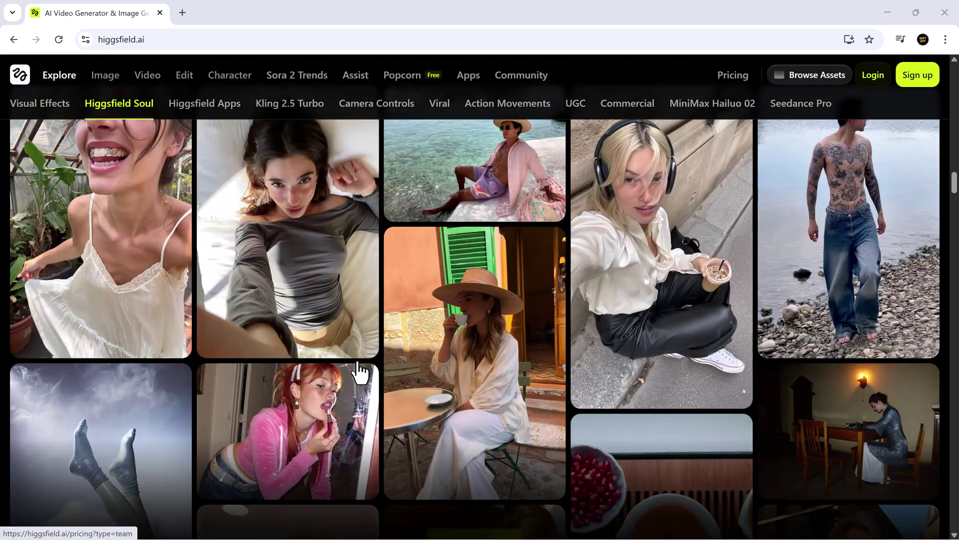
scroll(360, 372, "down", 3)
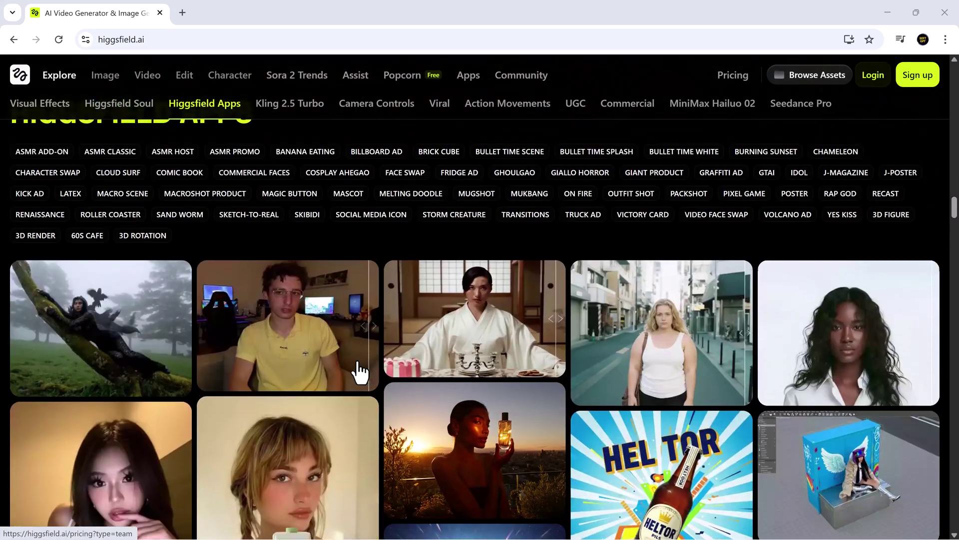
scroll(359, 372, "down", 10)
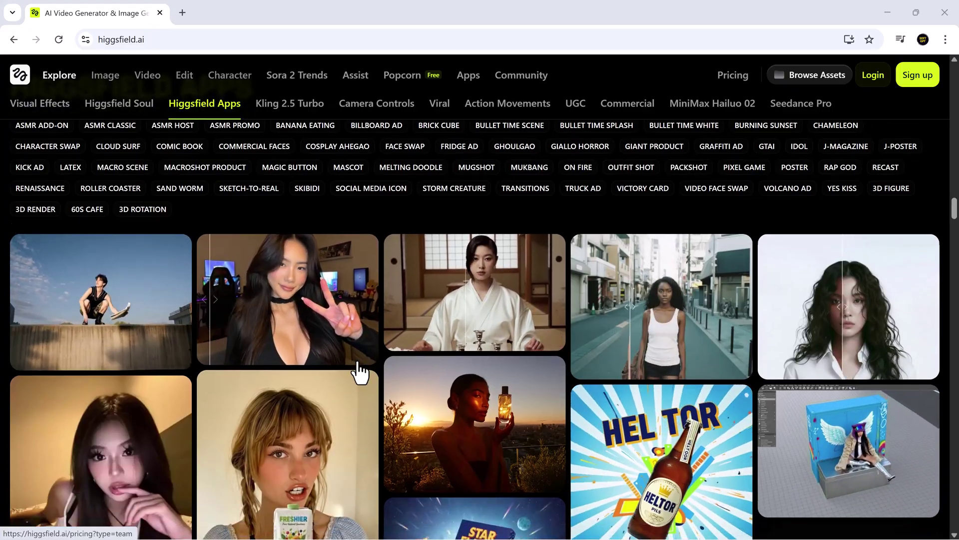
scroll(359, 372, "down", 4)
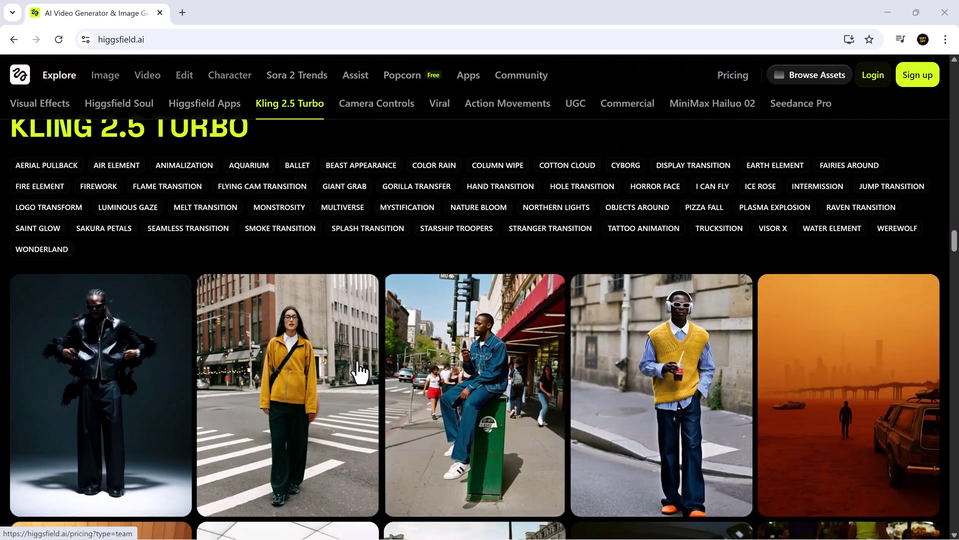
scroll(359, 373, "down", 15)
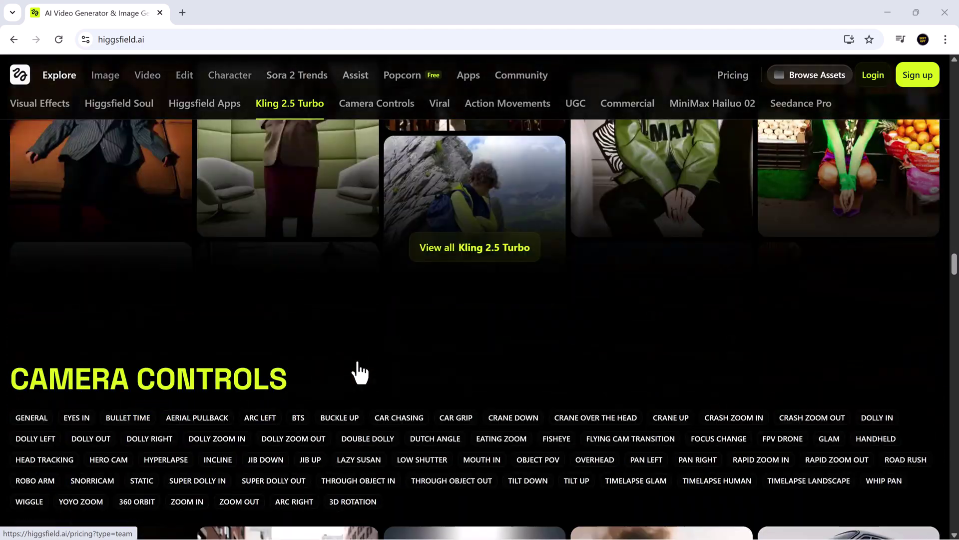
scroll(359, 372, "down", 1)
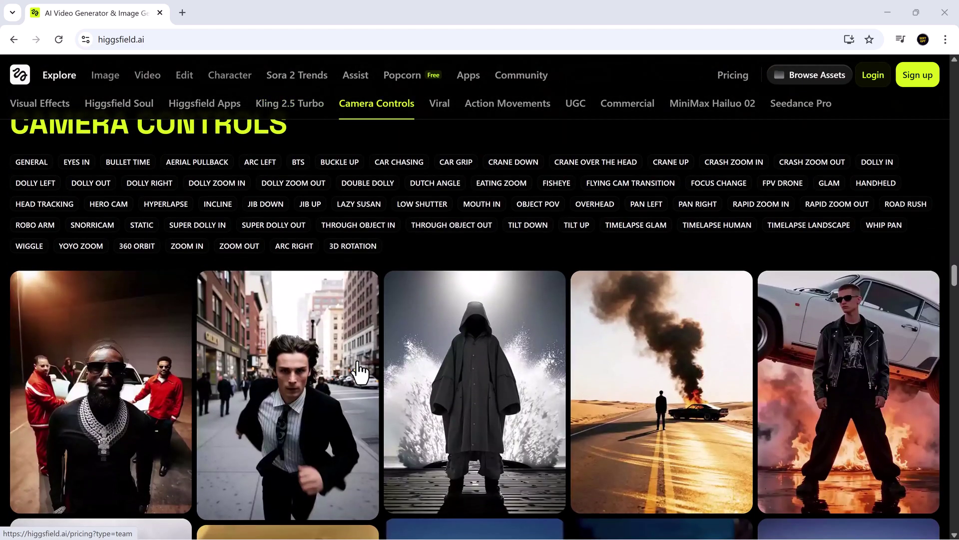
scroll(358, 373, "down", 12)
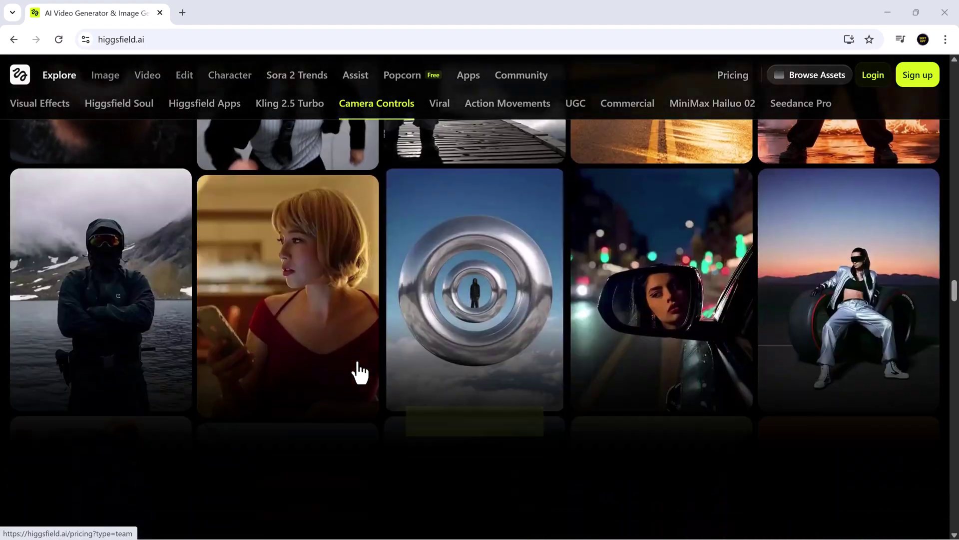
scroll(358, 373, "down", 5)
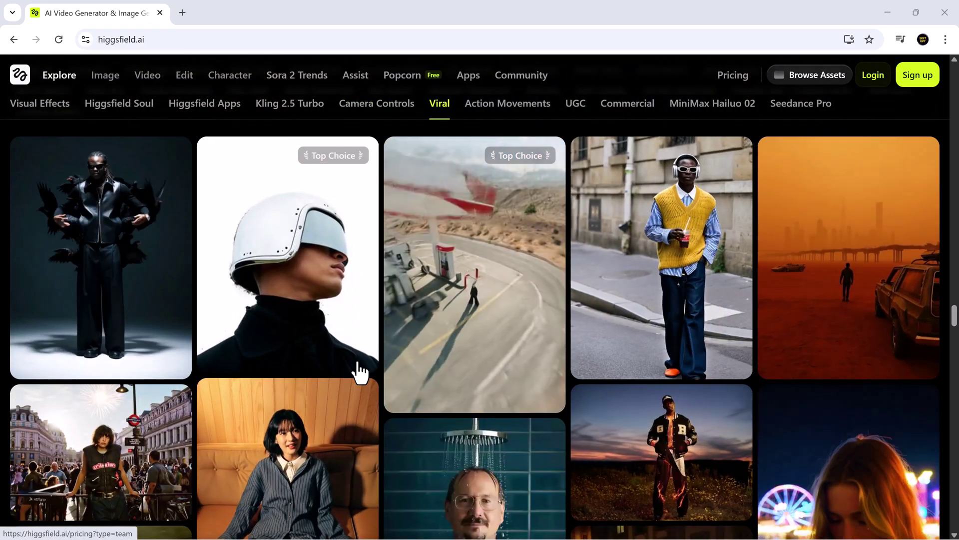
scroll(360, 372, "down", 1)
scroll(359, 372, "down", 12)
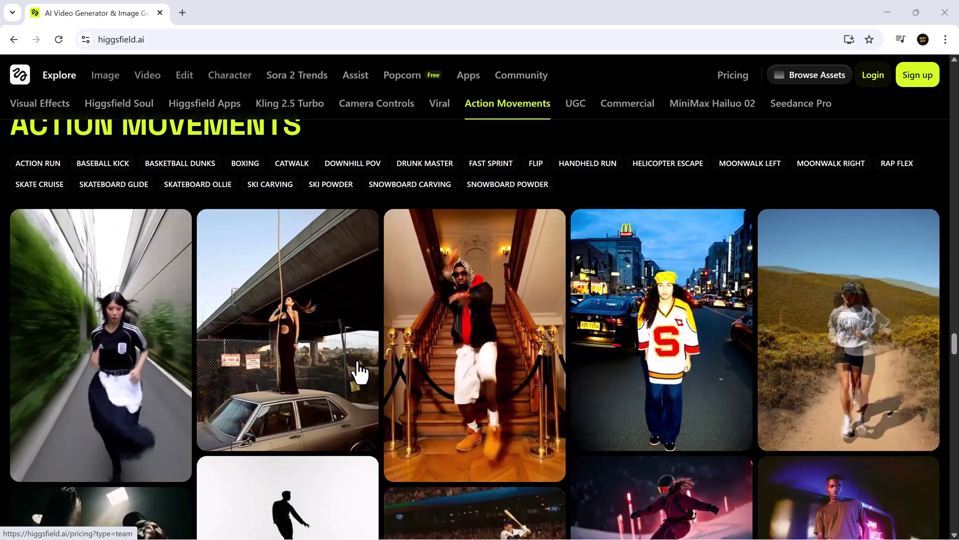
scroll(359, 372, "down", 4)
scroll(360, 372, "down", 18)
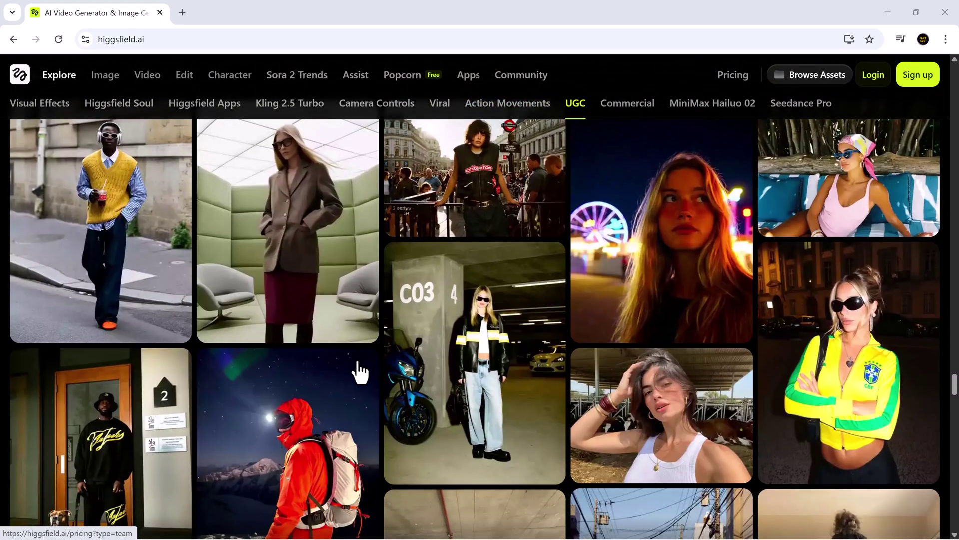
scroll(359, 373, "down", 3)
scroll(359, 372, "down", 12)
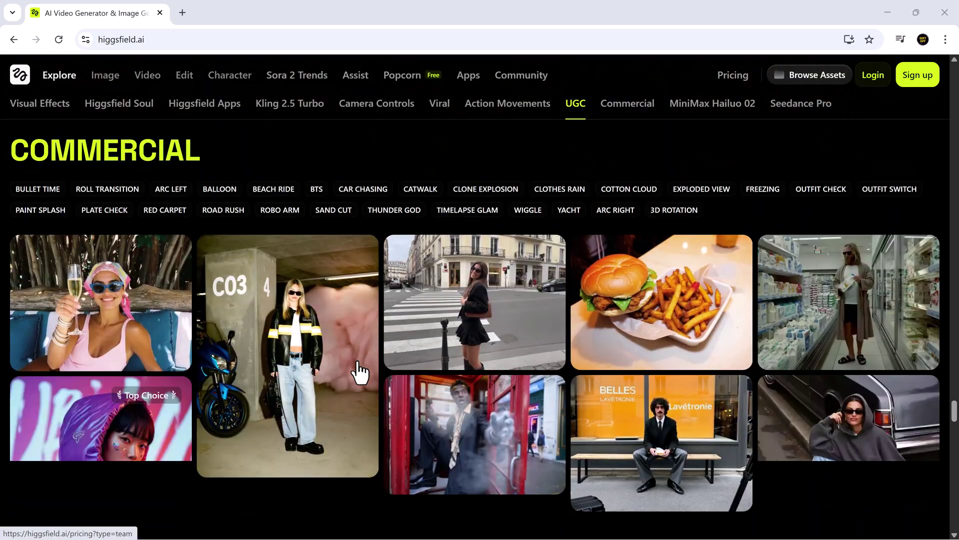
scroll(360, 372, "down", 20)
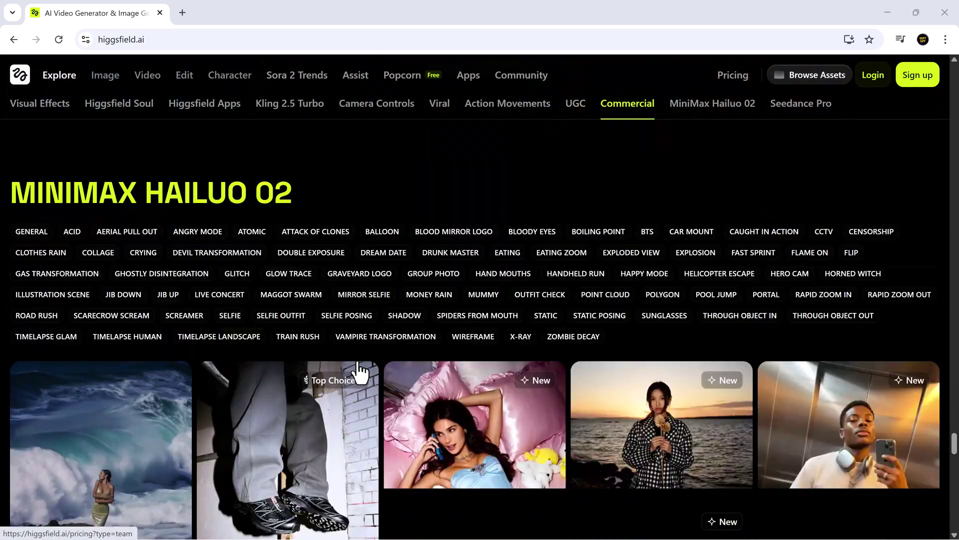
scroll(360, 372, "down", 5)
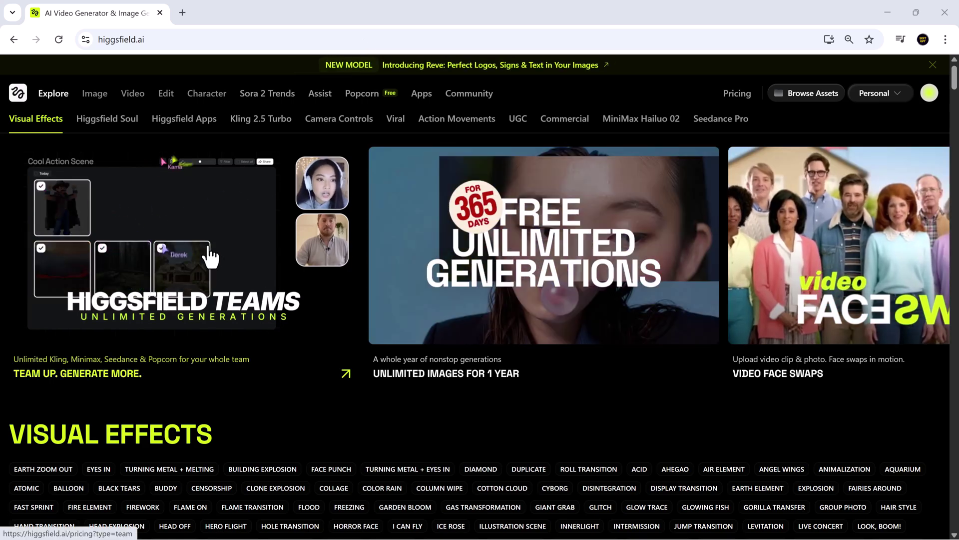
mouse_move(51, 98)
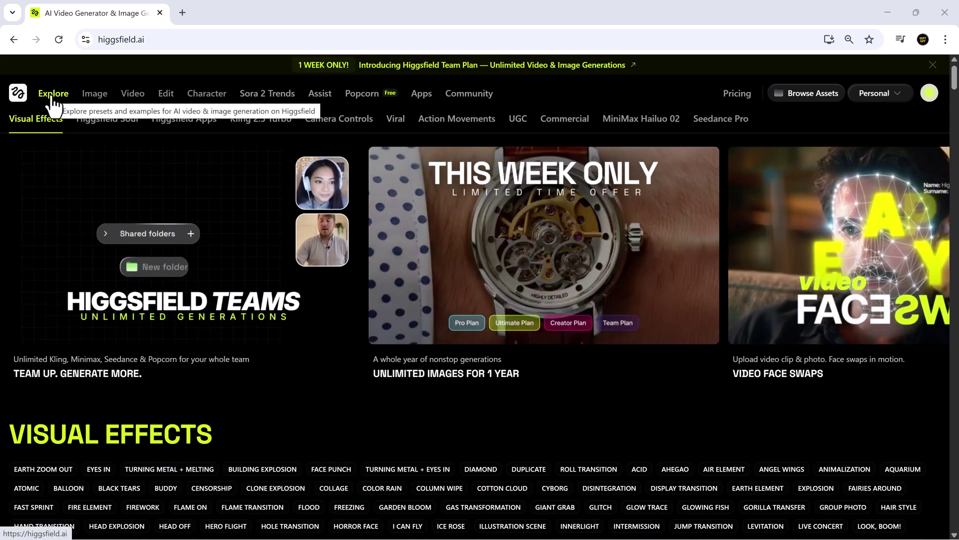
mouse_move(96, 100)
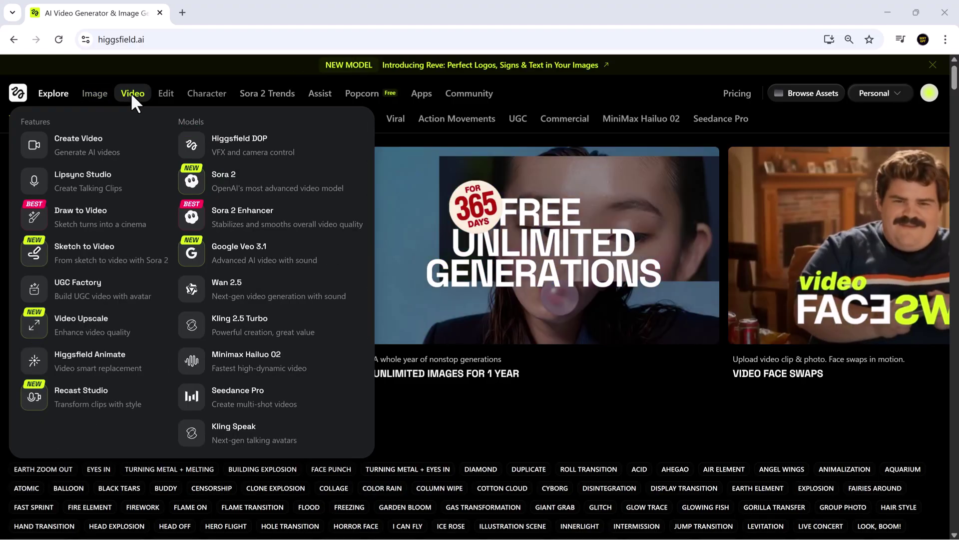
mouse_move(165, 96)
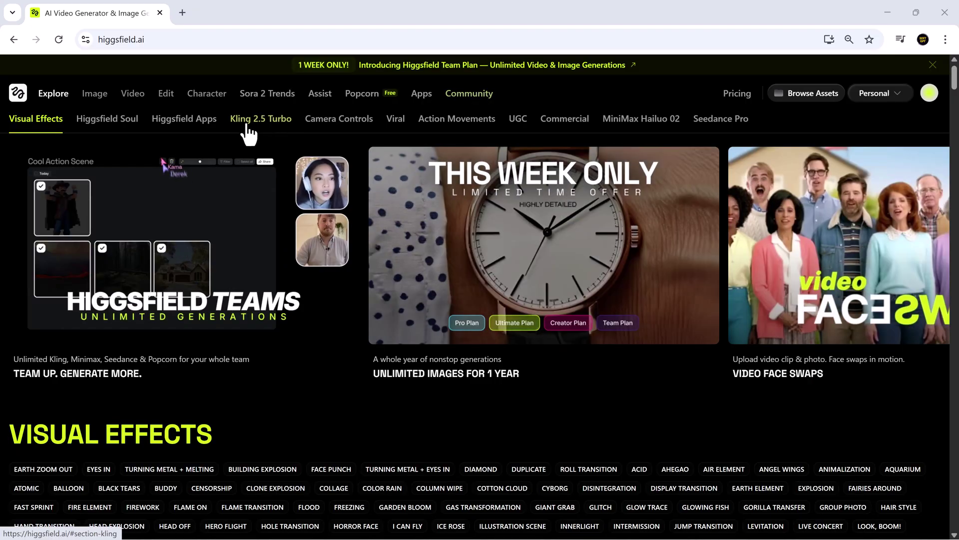
mouse_move(127, 93)
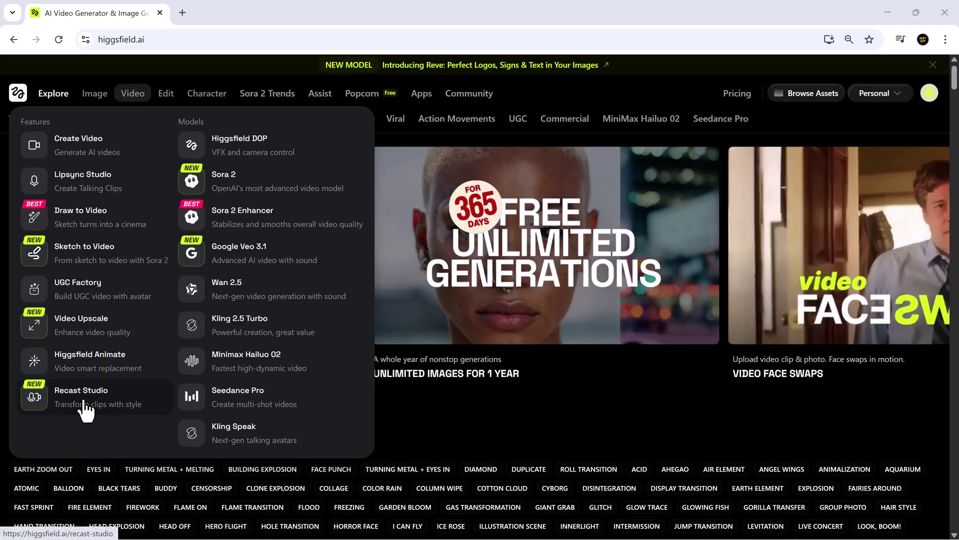
left_click(86, 410)
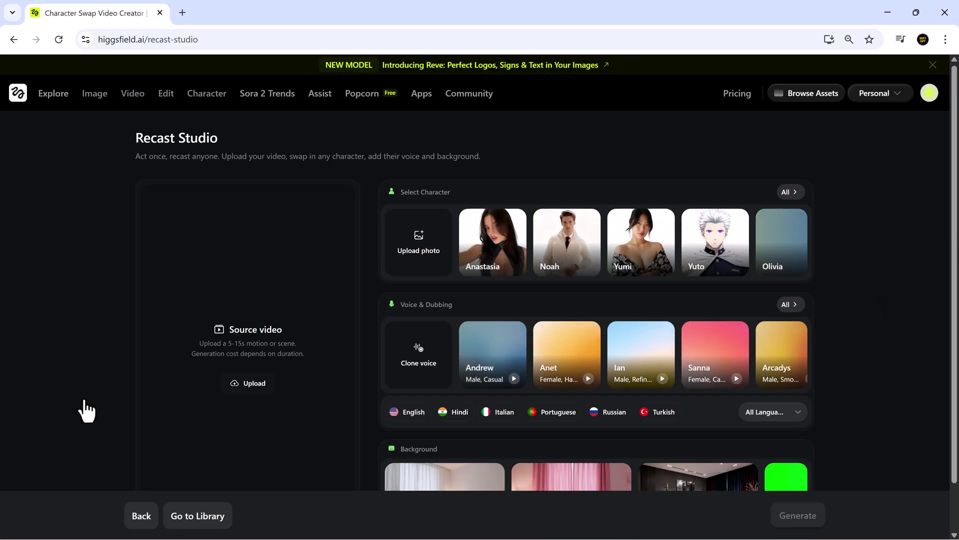
Step: Upload Higgsfield.mp4 as the source video and play it through once
scroll(279, 299, "down", 1)
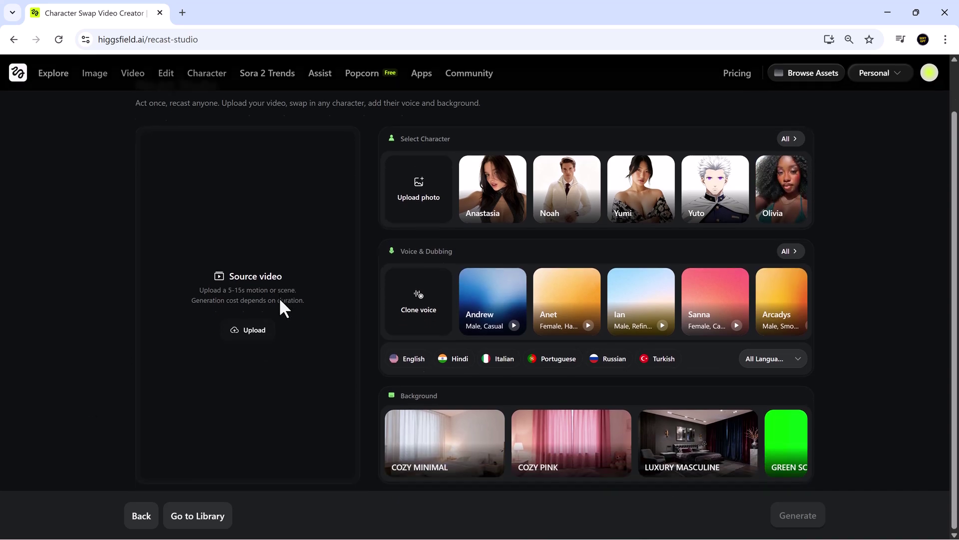
scroll(280, 300, "up", 1)
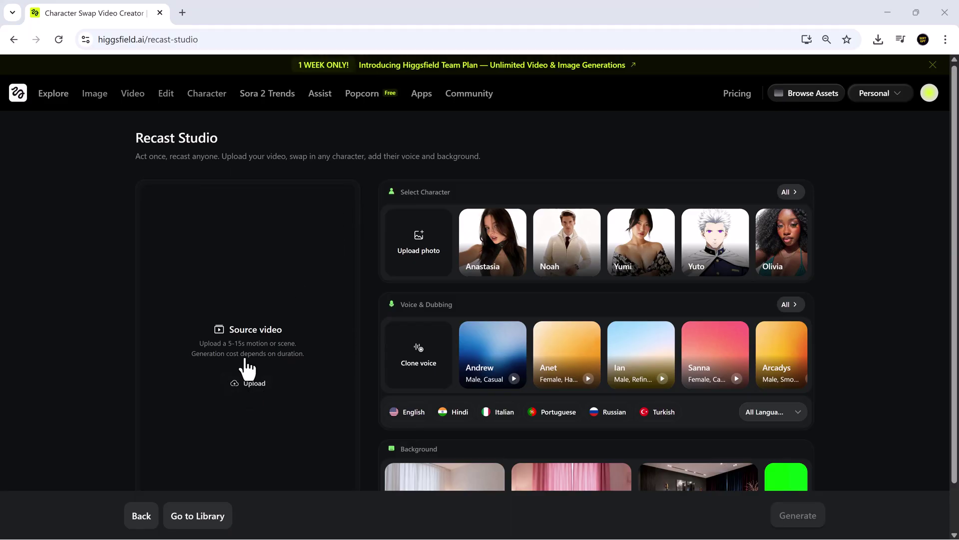
left_click(246, 385)
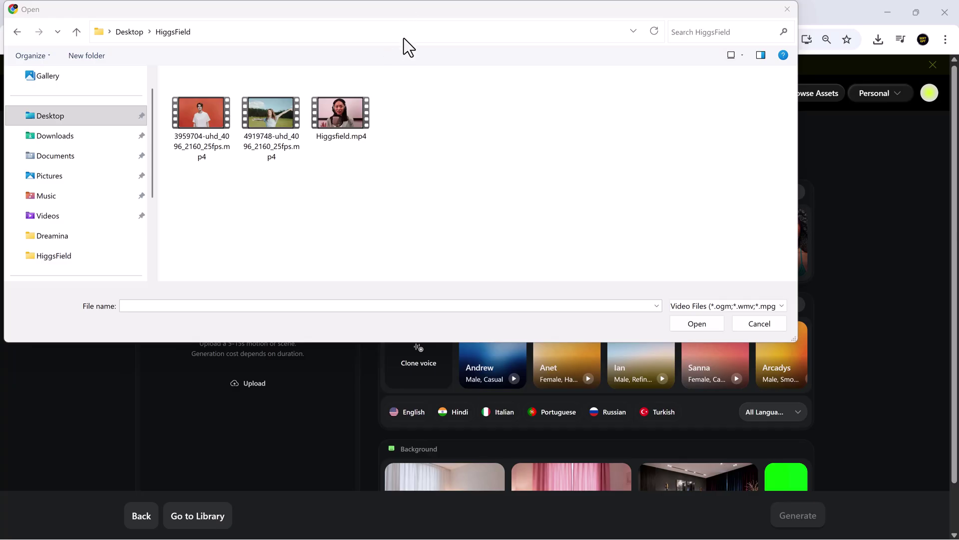
double_click(342, 124)
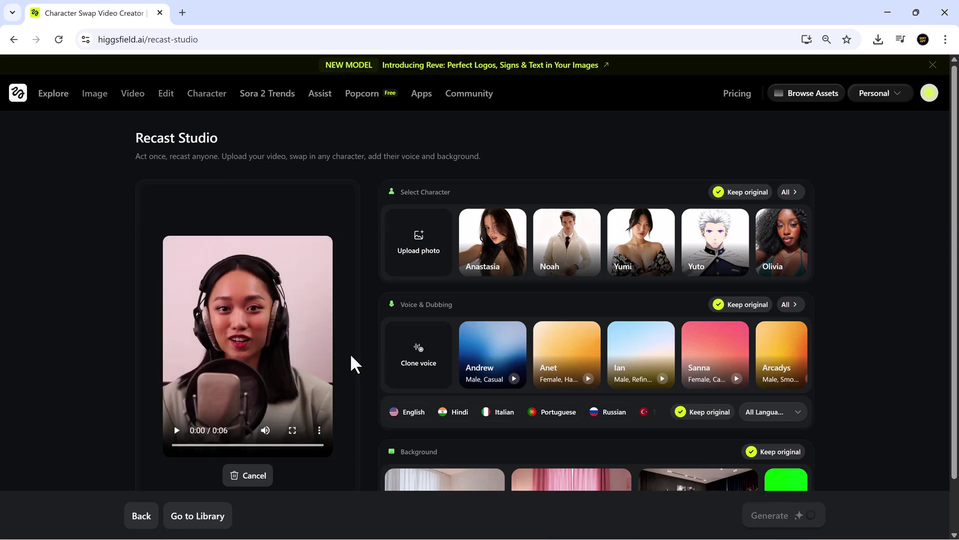
left_click(177, 431)
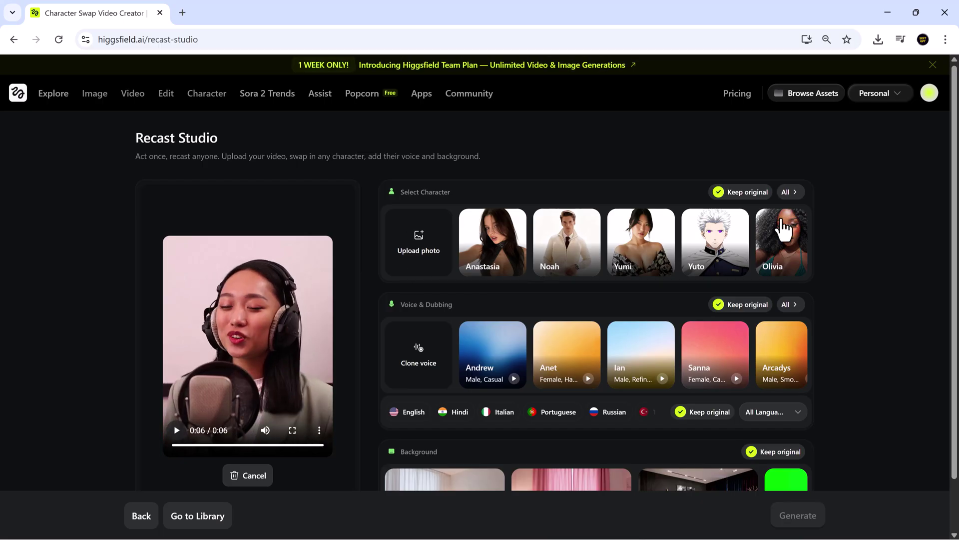
left_click(791, 193)
scroll(479, 312, "down", 7)
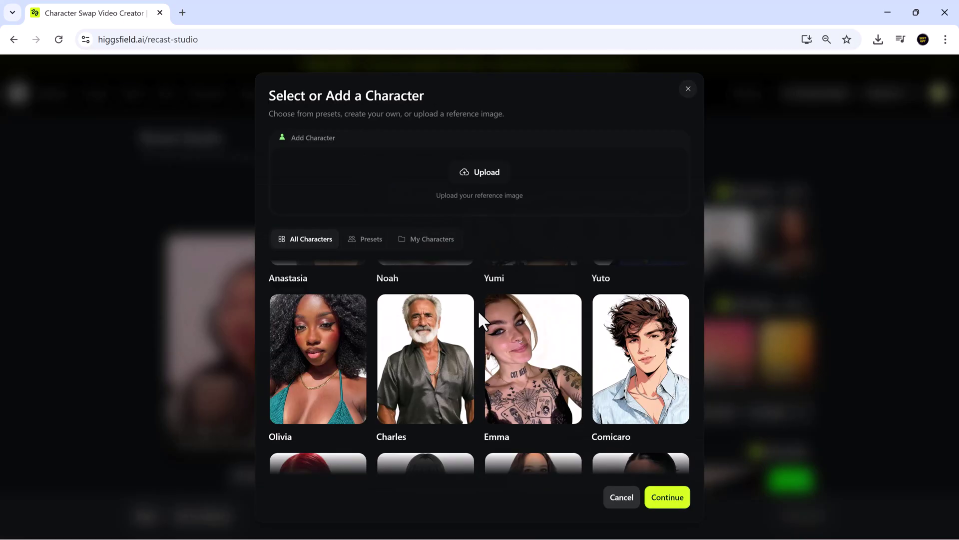
scroll(478, 312, "down", 5)
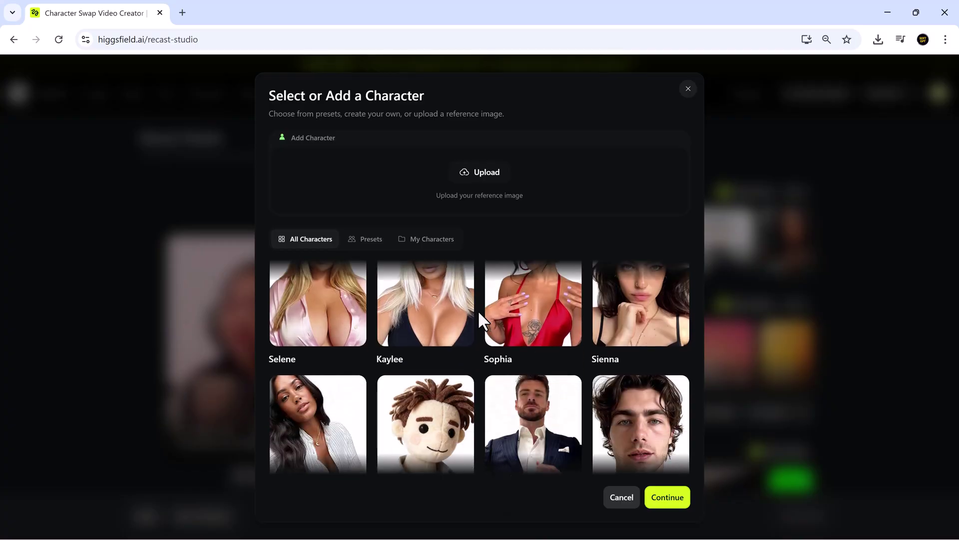
scroll(478, 312, "up", 6)
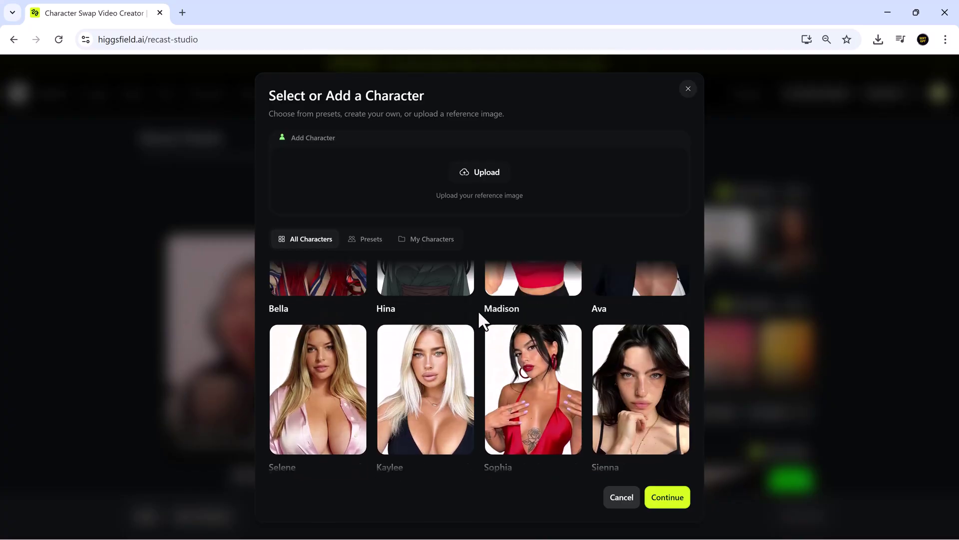
scroll(479, 315, "up", 6)
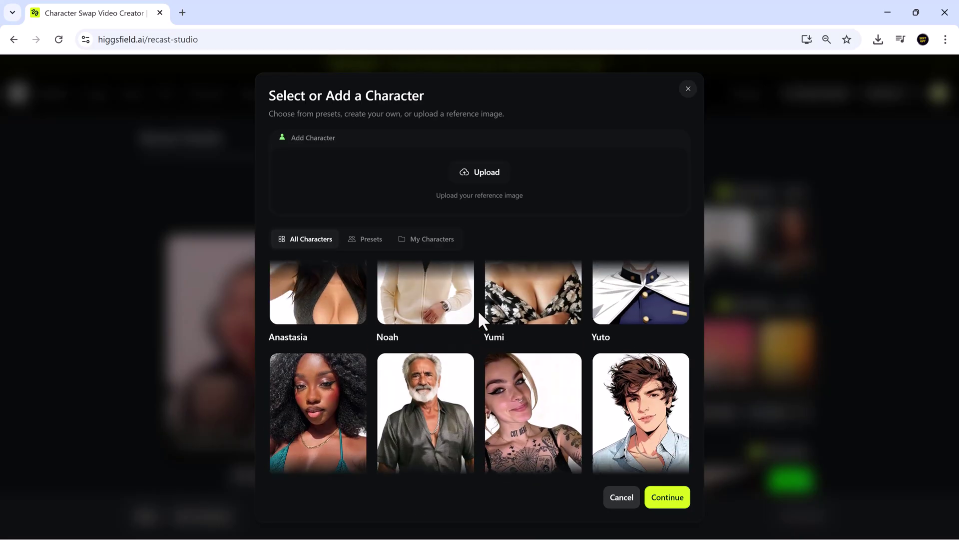
left_click(670, 504)
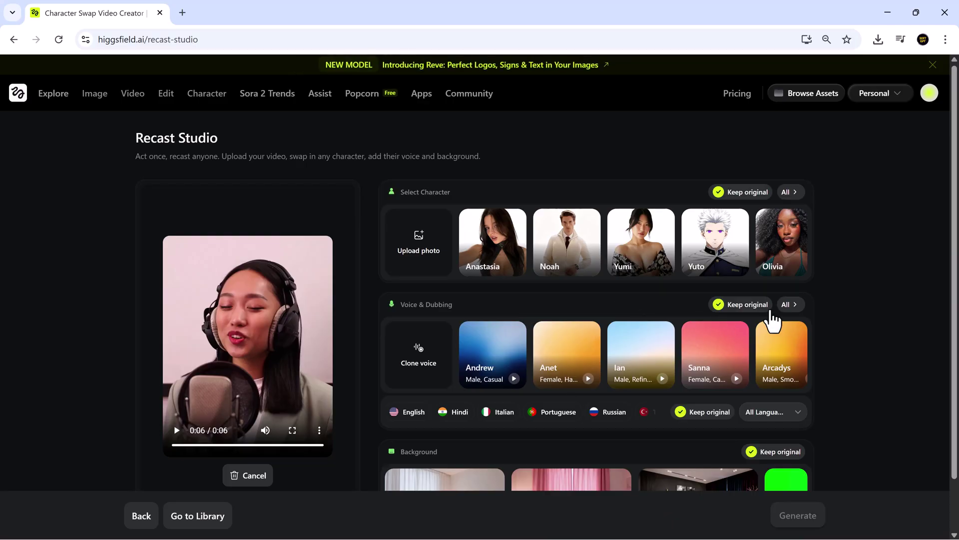
Step: Preview the Andrew, Anet, Sanna, Hope, Zara and Danielle voice presets
left_click(789, 311)
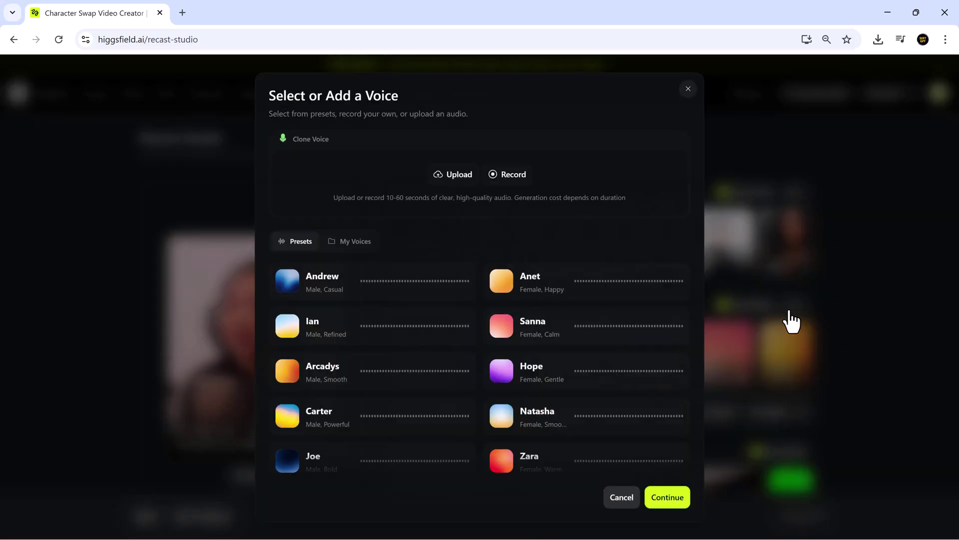
left_click(424, 298)
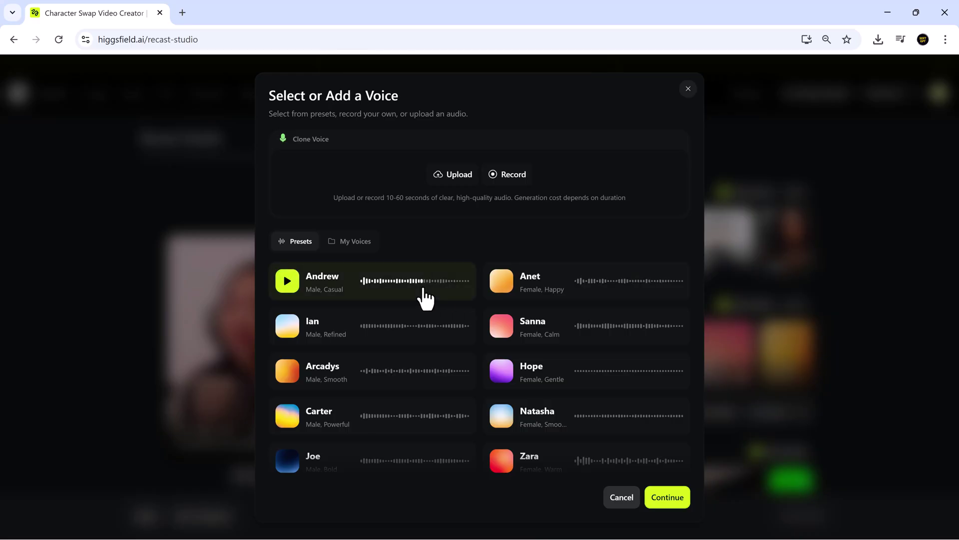
left_click(503, 281)
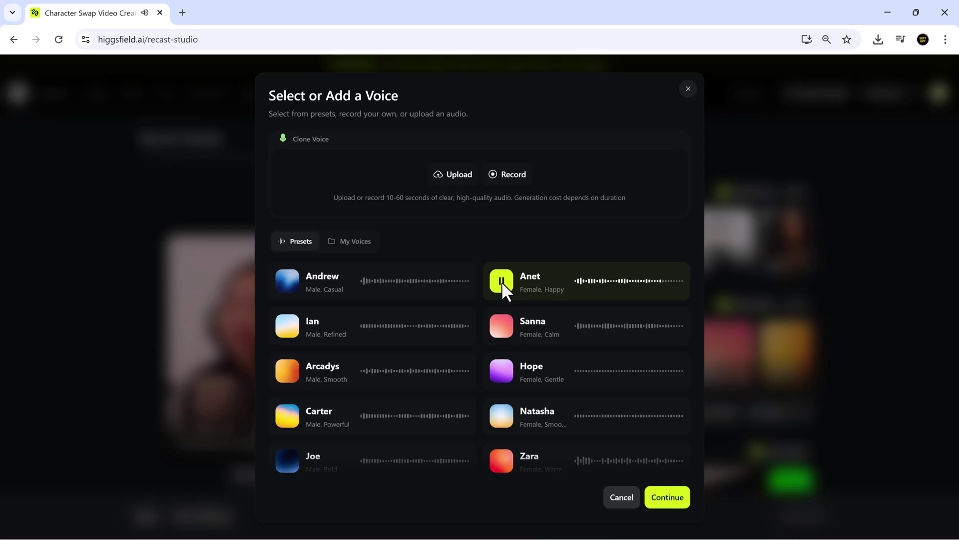
left_click(500, 327)
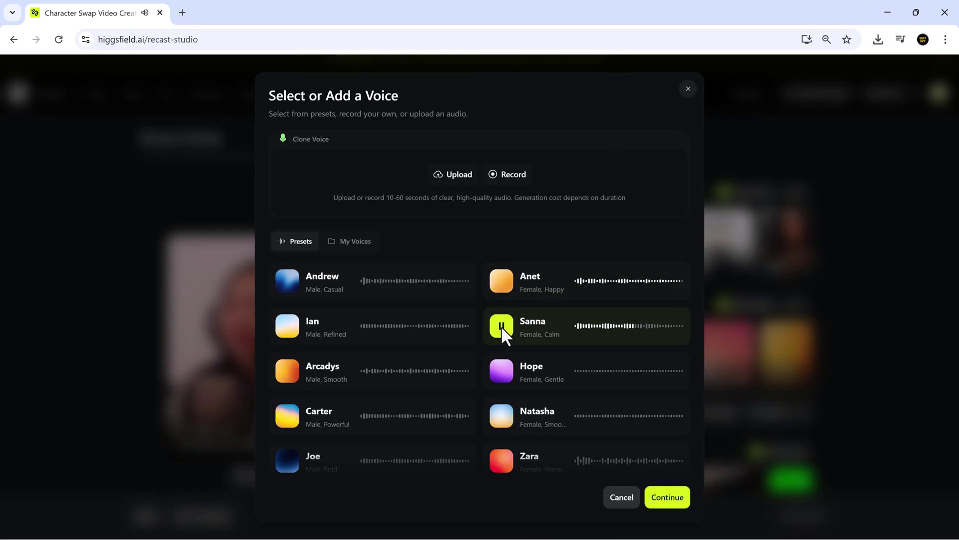
left_click(502, 368)
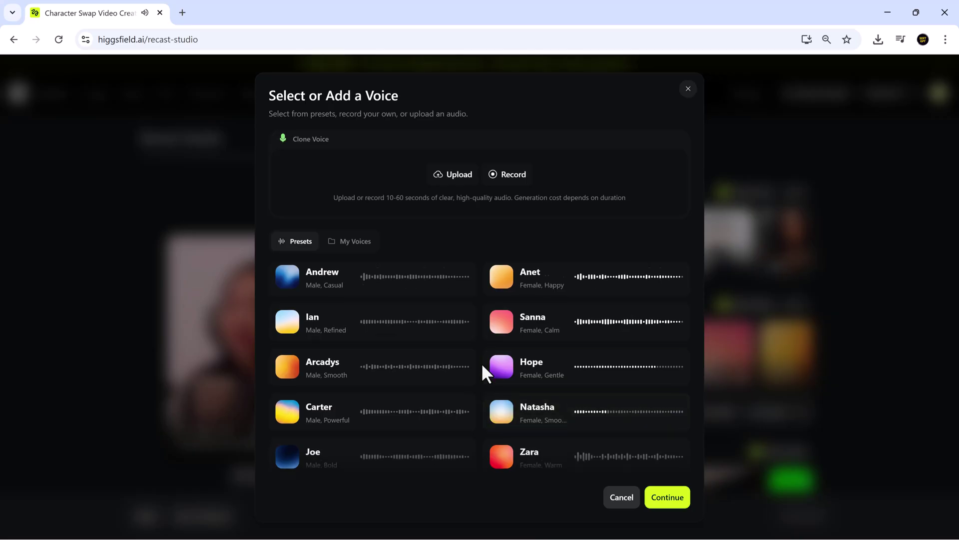
scroll(481, 361, "down", 1)
left_click(505, 413)
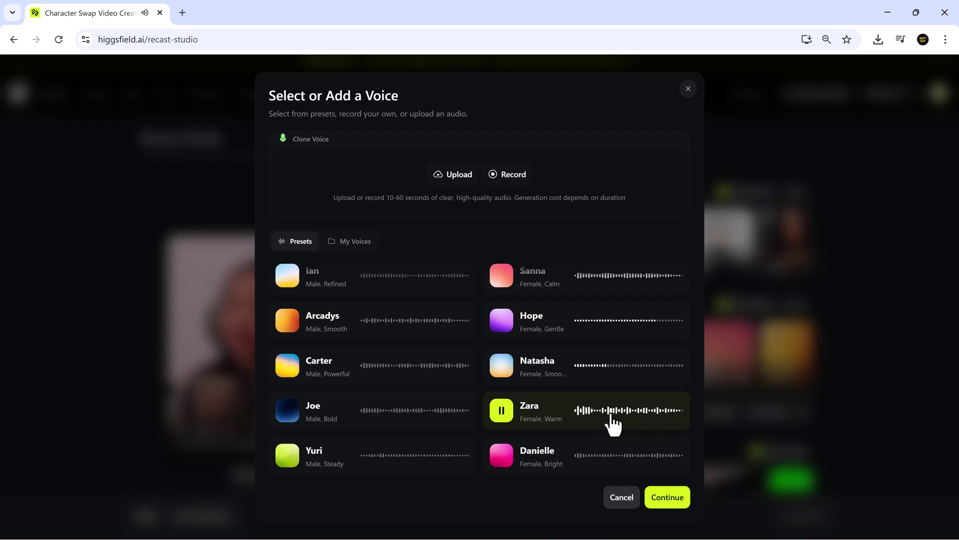
left_click(499, 457)
Step: Select Zara as the dubbing voice and apply it to Recast Studio
left_click(573, 419)
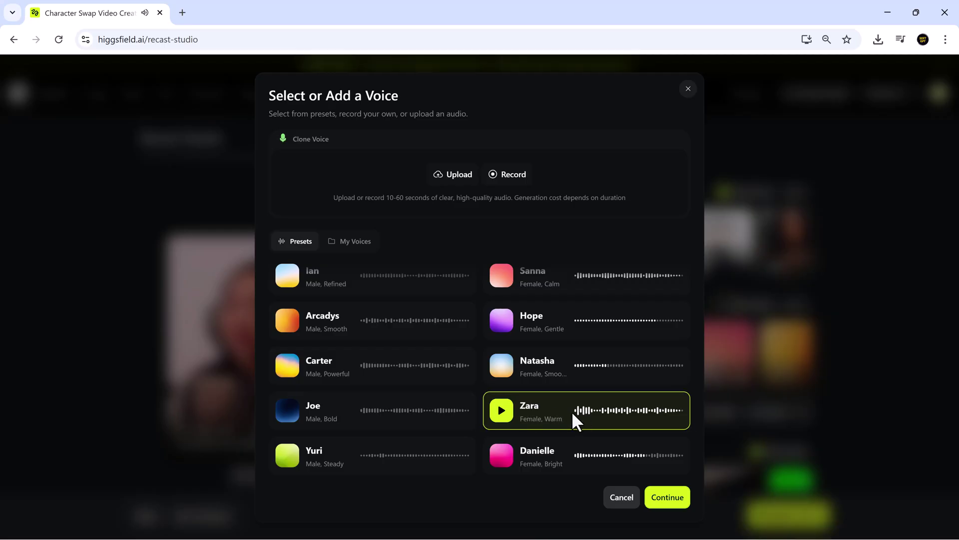
left_click(666, 505)
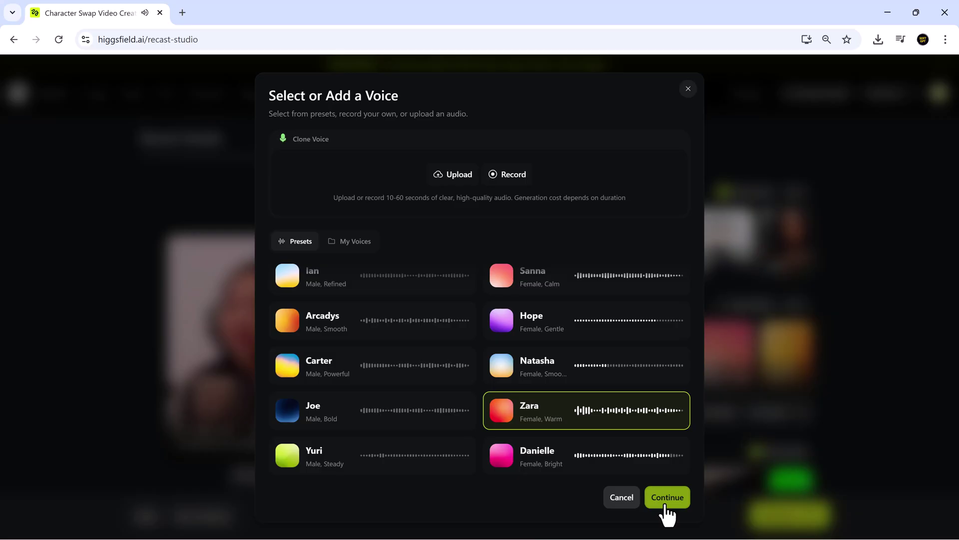
left_click(666, 506)
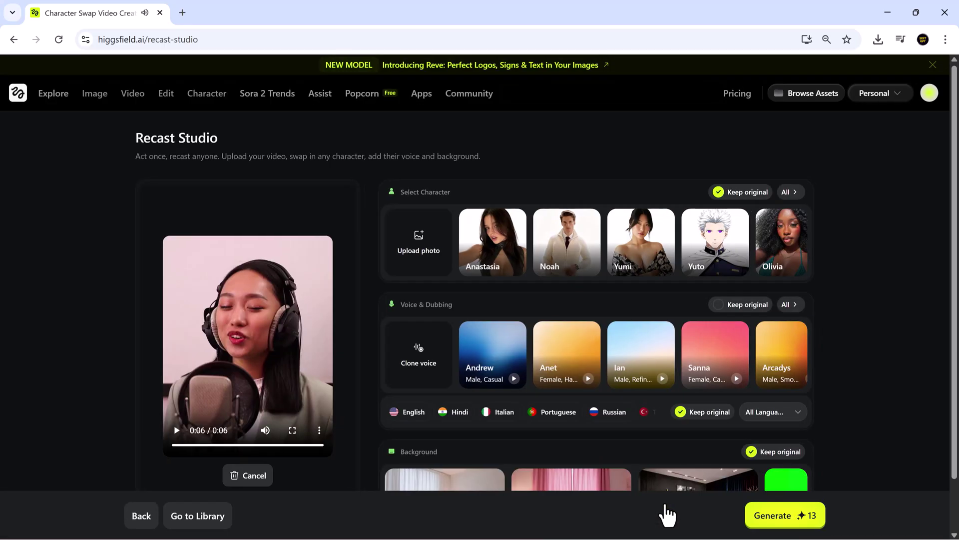
scroll(594, 335, "down", 1)
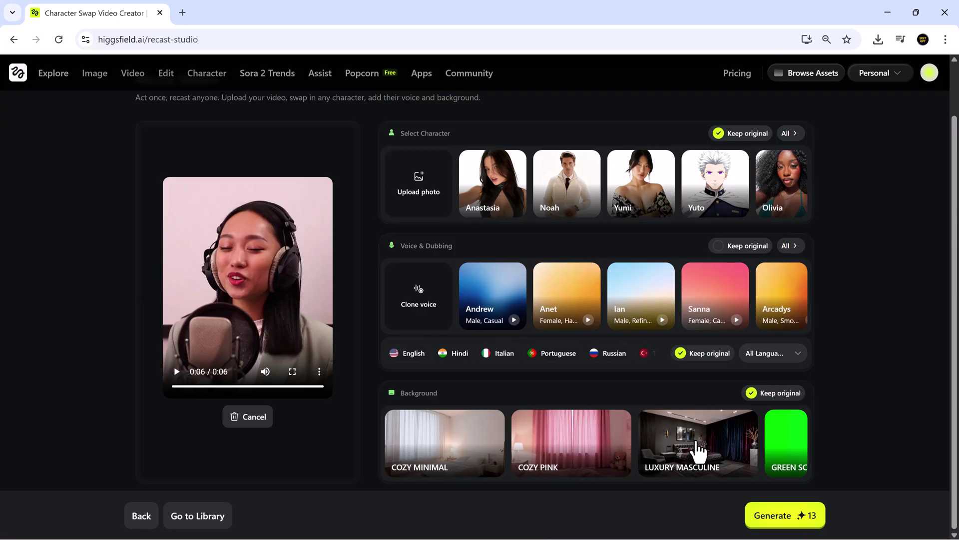
scroll(698, 450, "right", 2)
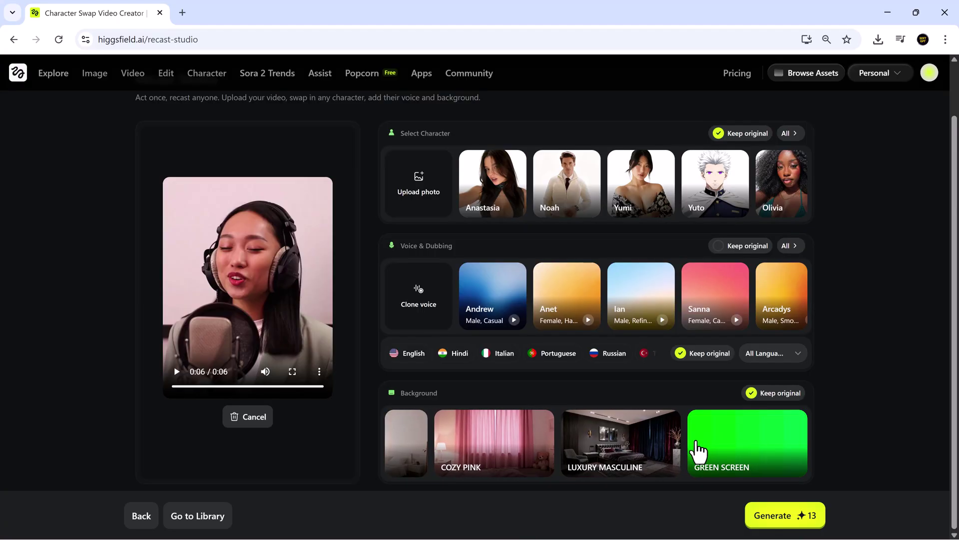
scroll(580, 452, "left", 3)
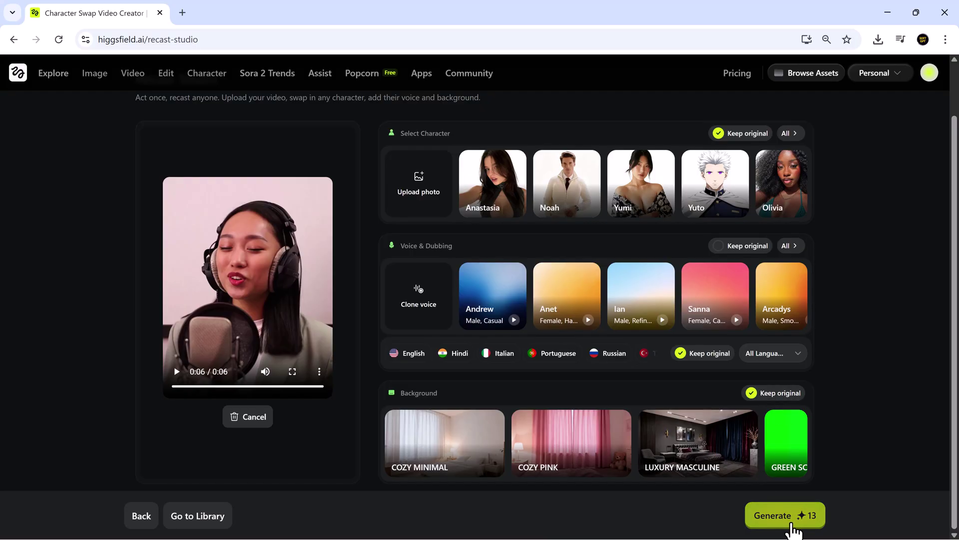
Step: Start generating the recast video dubbed with the Zara voice
left_click(792, 522)
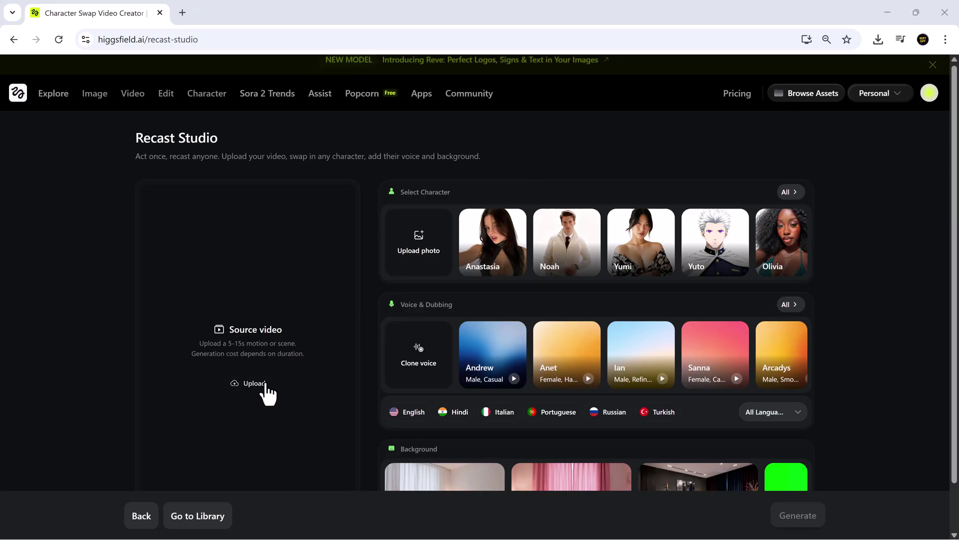
Step: Upload the white T-shirt clip and set Hina as the replacement character
left_click(247, 384)
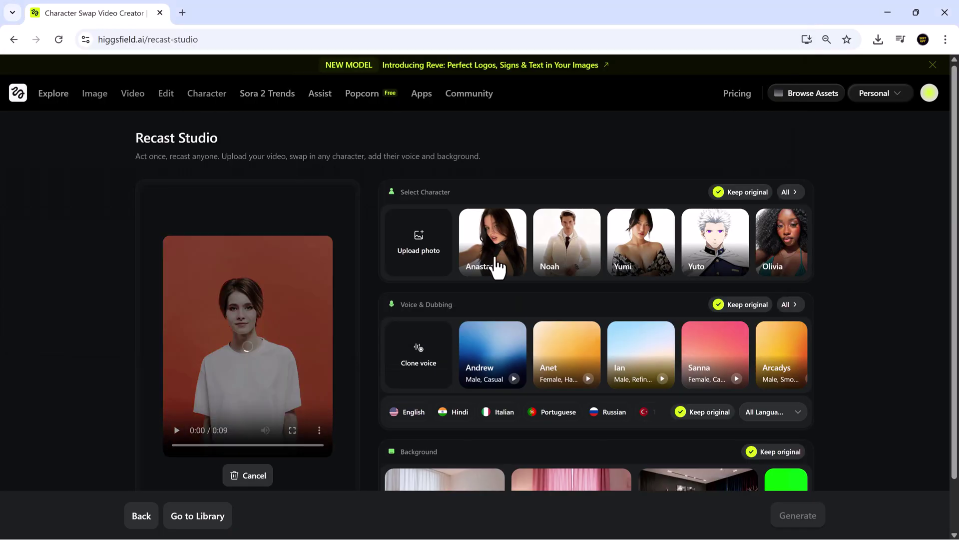
left_click(789, 195)
scroll(479, 332, "down", 5)
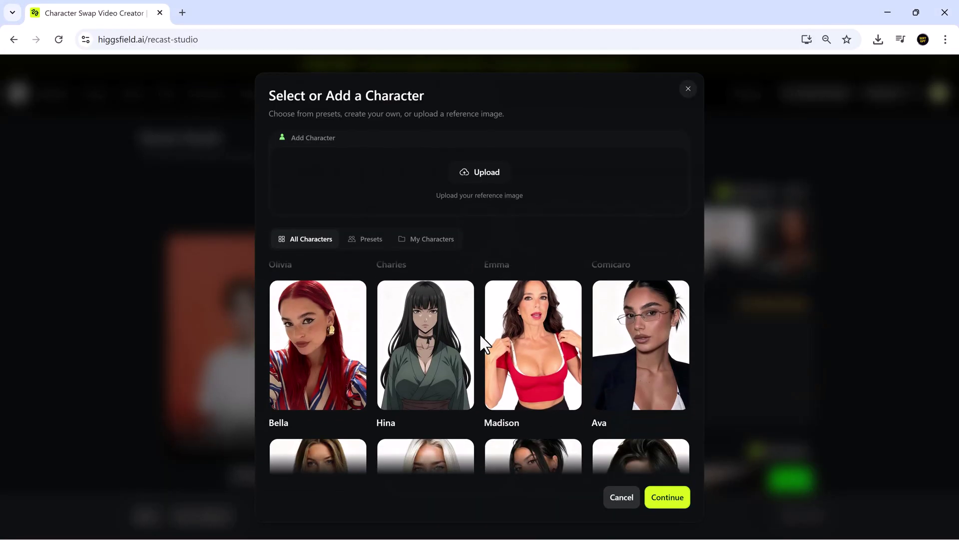
left_click(424, 395)
left_click(668, 499)
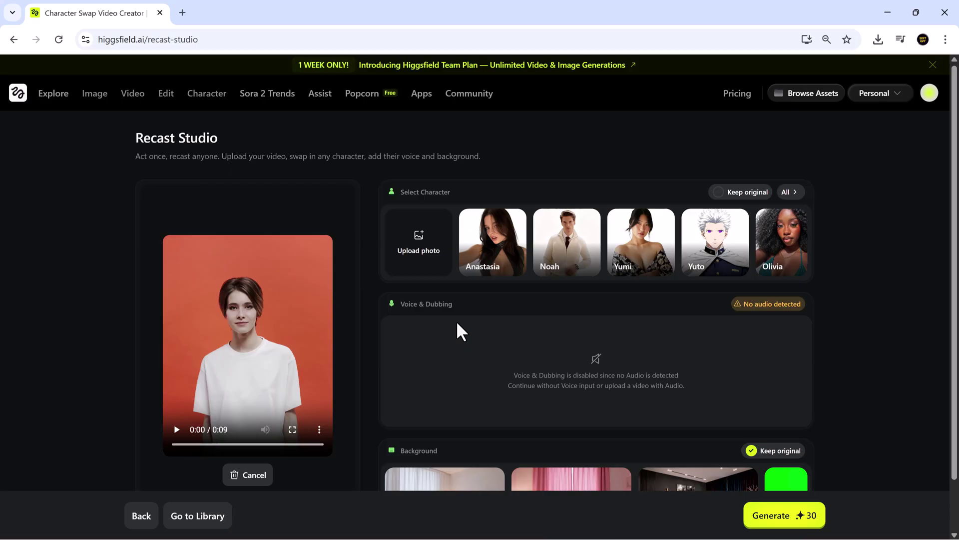
Step: Choose Cozy Pink as the recast background
scroll(368, 368, "down", 2)
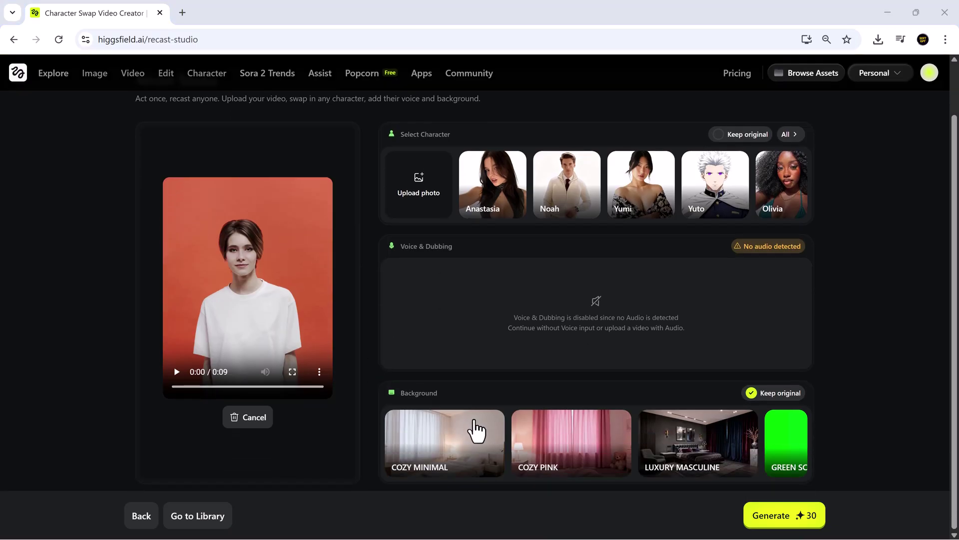
scroll(687, 457, "right", 2)
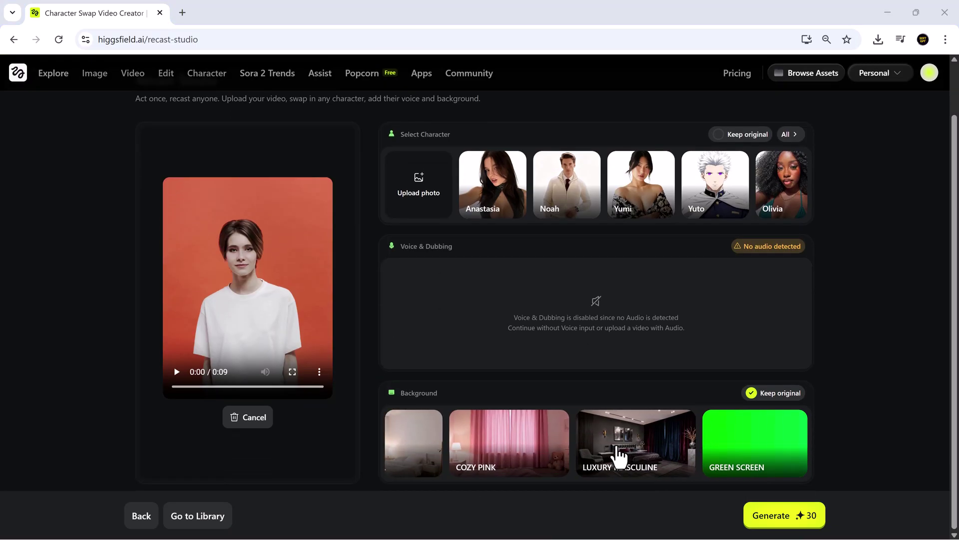
scroll(619, 455, "left", 2)
left_click(584, 454)
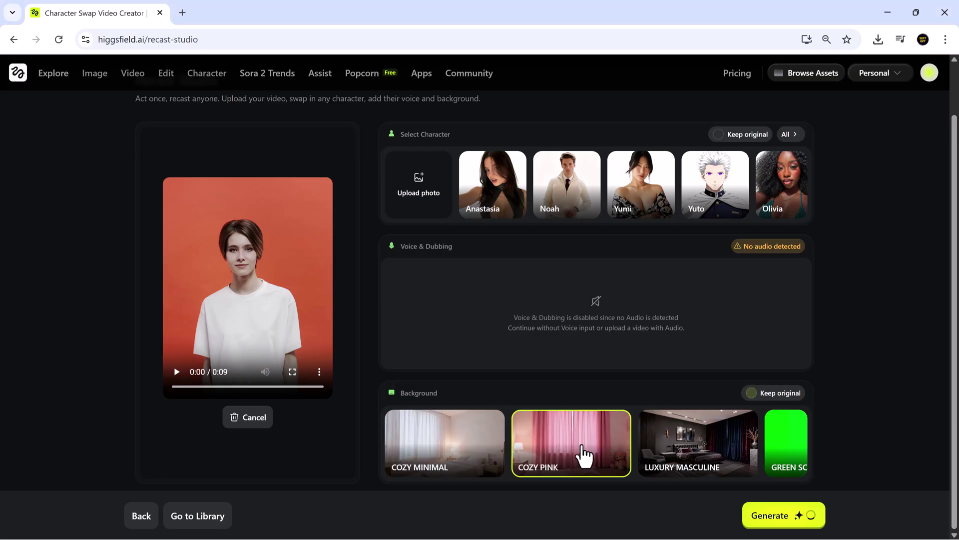
Step: Start generating the Hina recast with the Cozy Pink background
left_click(788, 524)
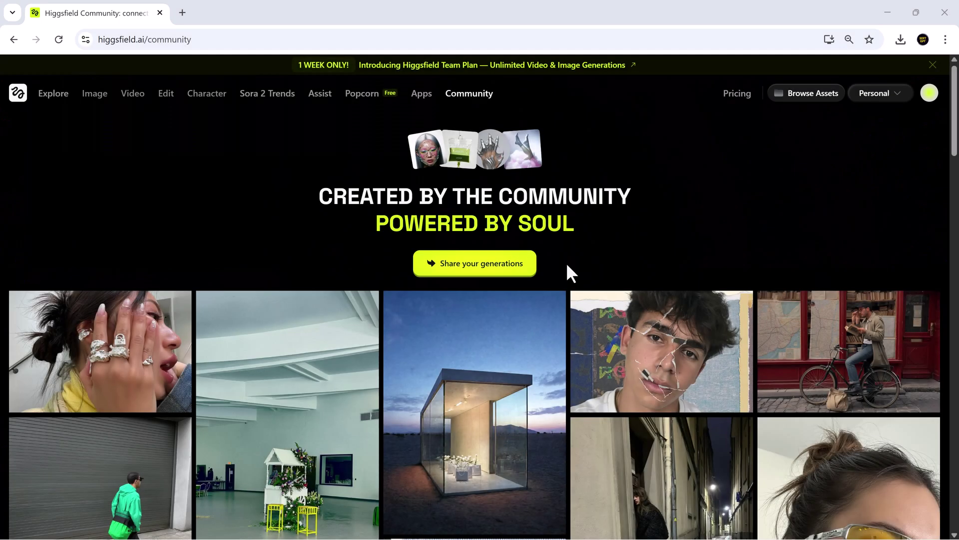
Step: Scroll down through the Community gallery feed of user generations
scroll(568, 266, "down", 3)
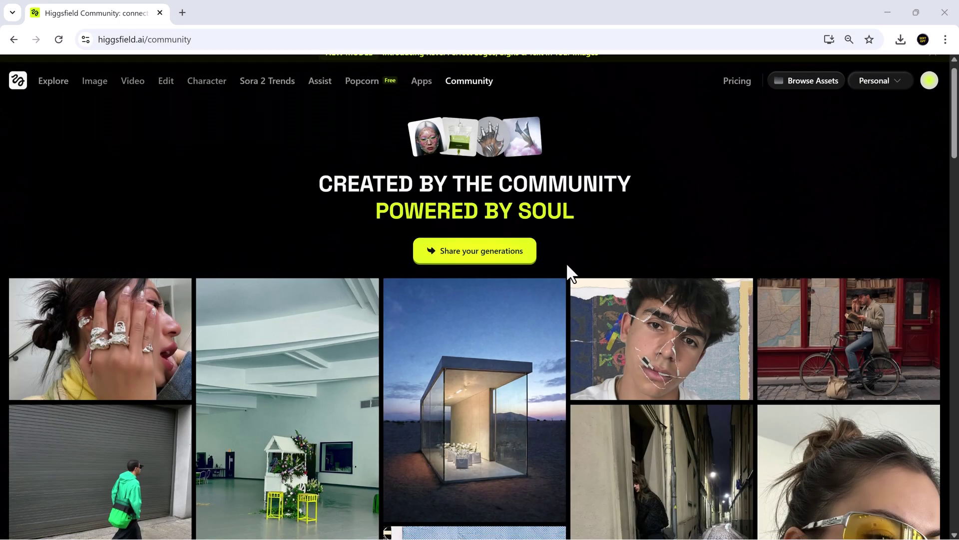
scroll(568, 265, "down", 3)
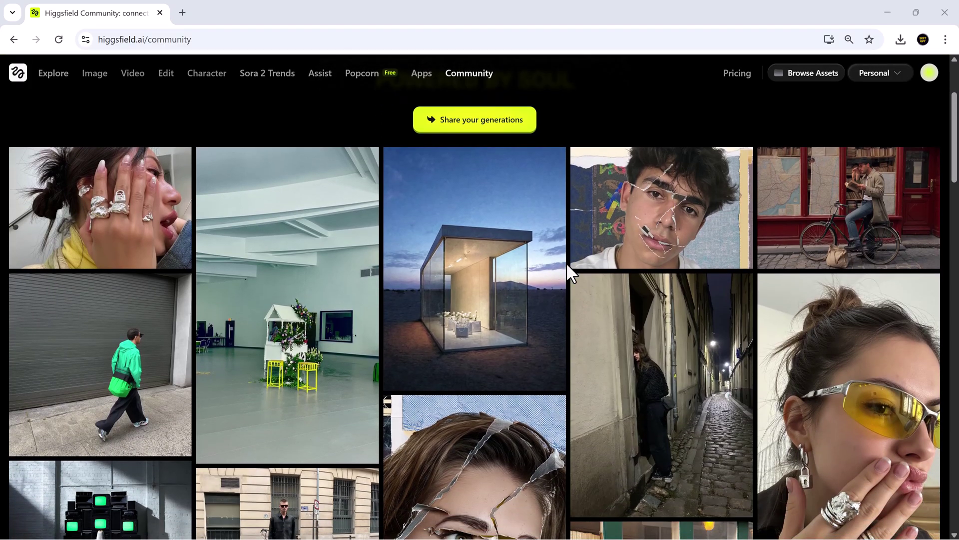
scroll(567, 265, "down", 3)
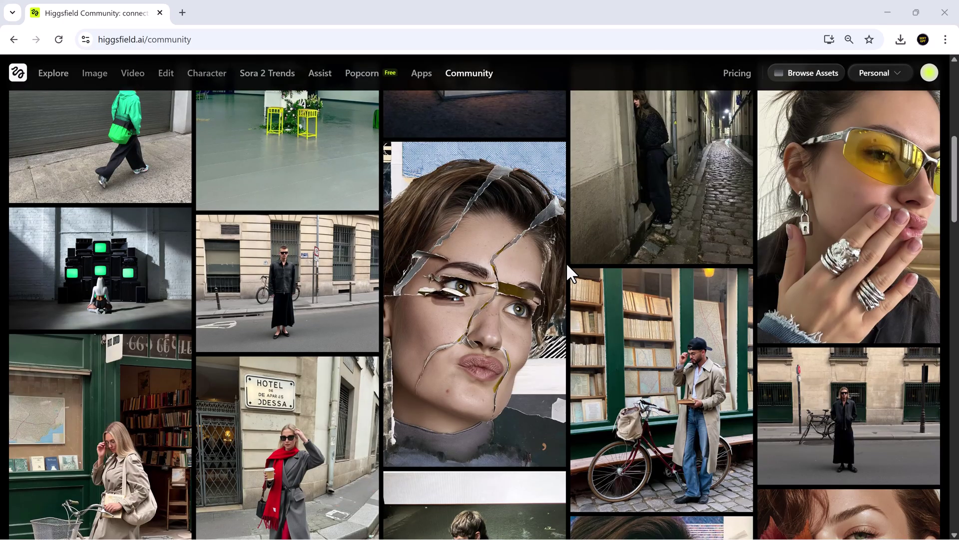
scroll(568, 267, "down", 3)
scroll(566, 262, "down", 1)
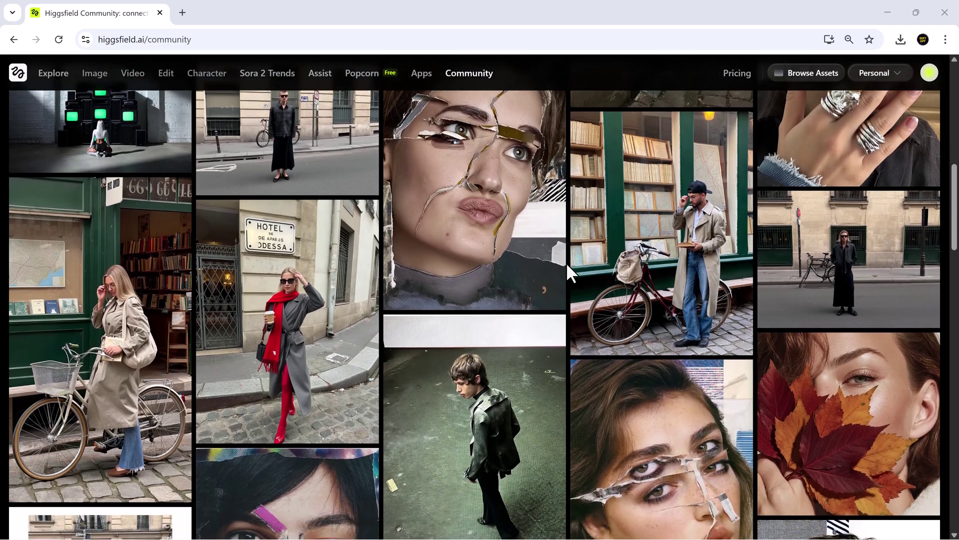
scroll(568, 272, "down", 5)
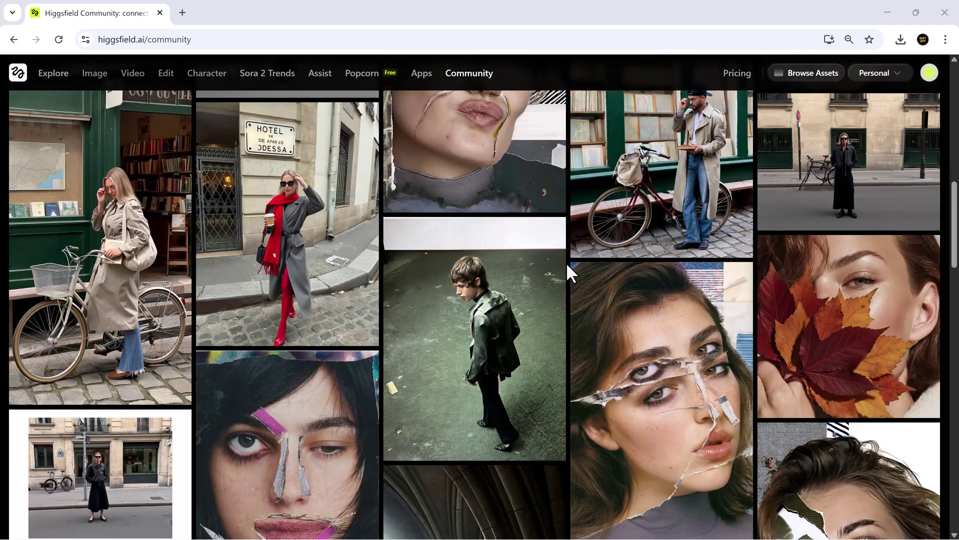
scroll(568, 266, "down", 2)
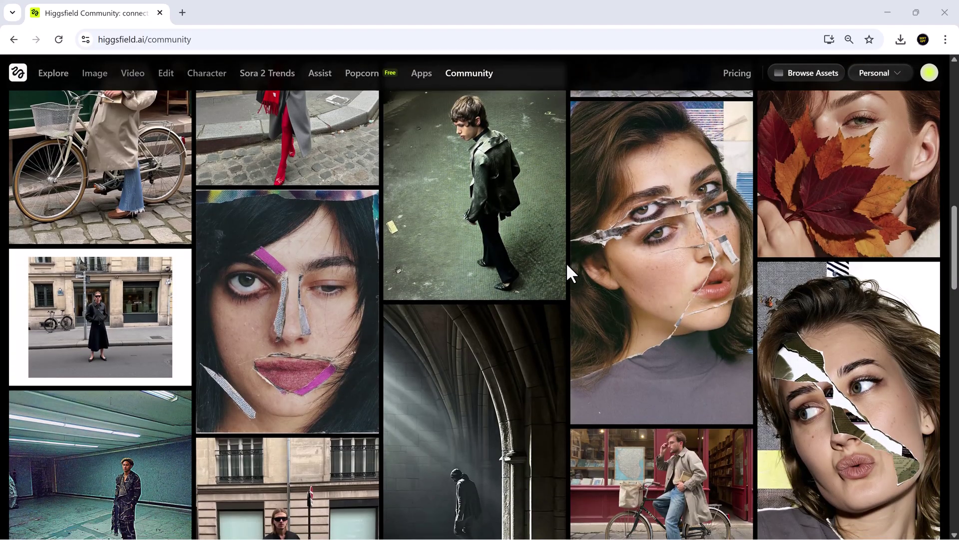
scroll(568, 266, "down", 3)
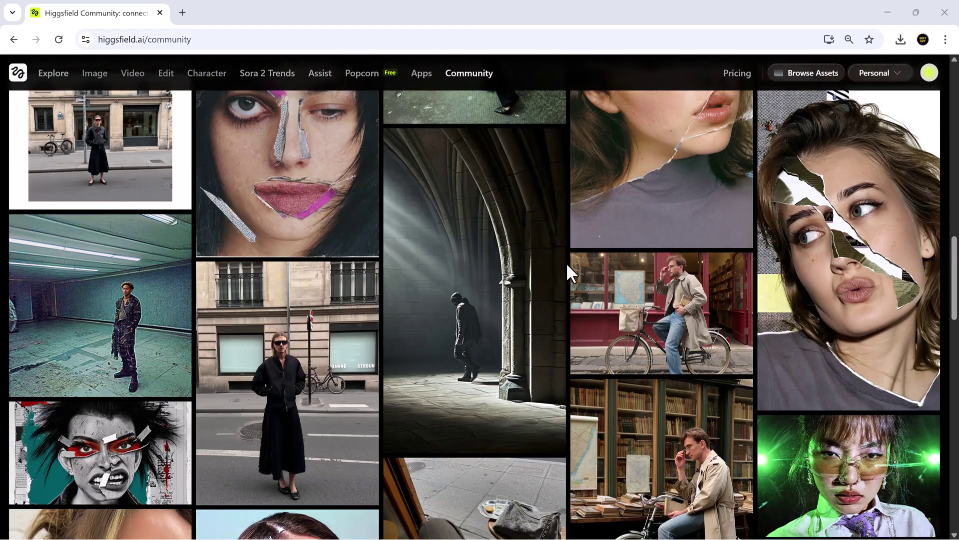
scroll(568, 266, "down", 4)
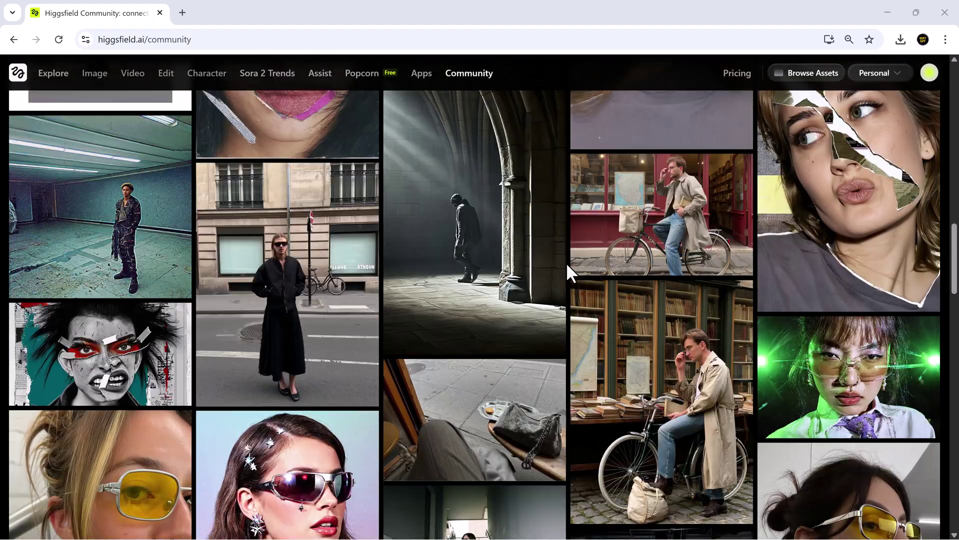
scroll(568, 267, "down", 4)
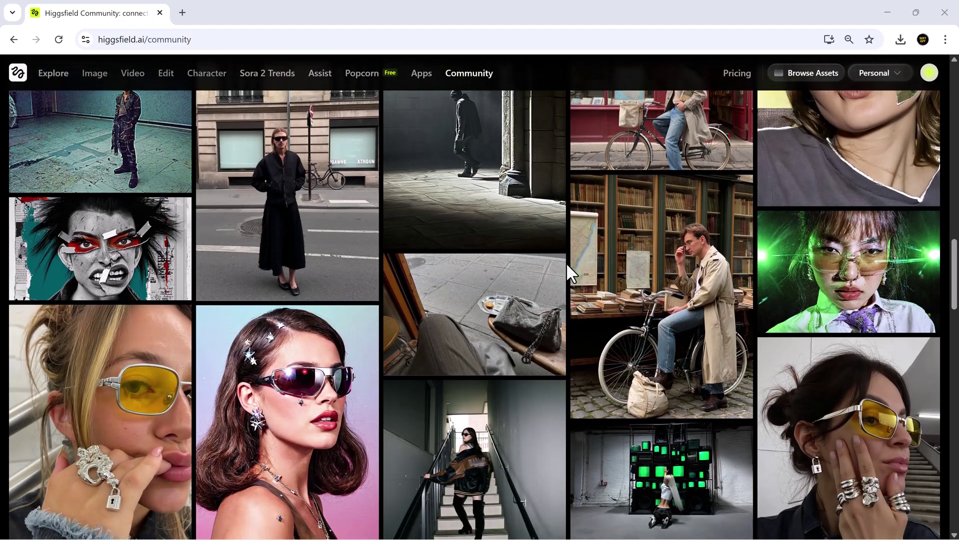
scroll(568, 270, "down", 4)
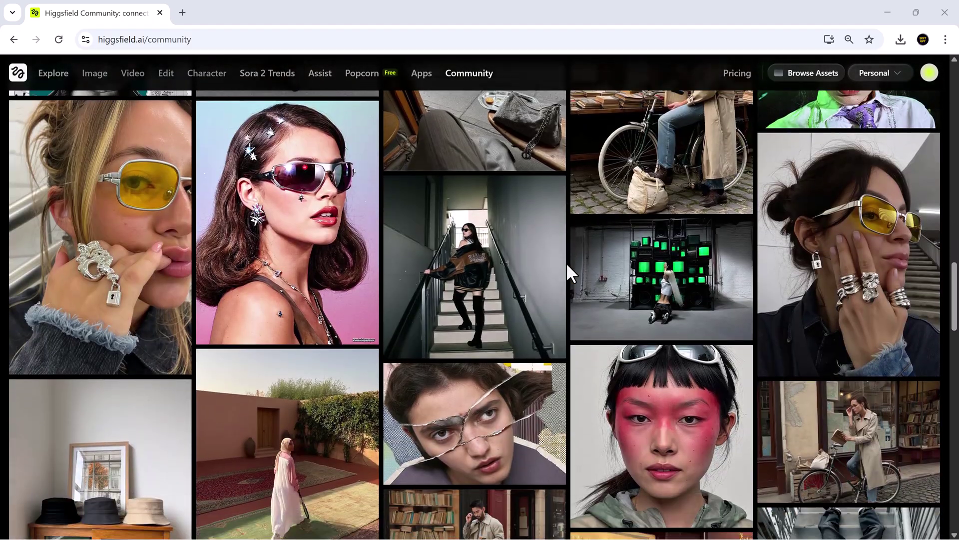
scroll(568, 273, "down", 5)
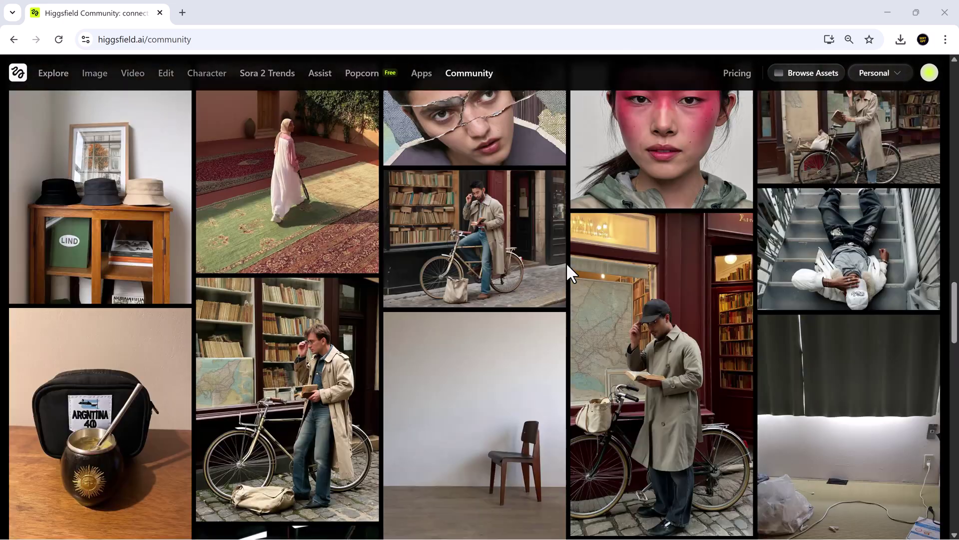
scroll(570, 272, "down", 5)
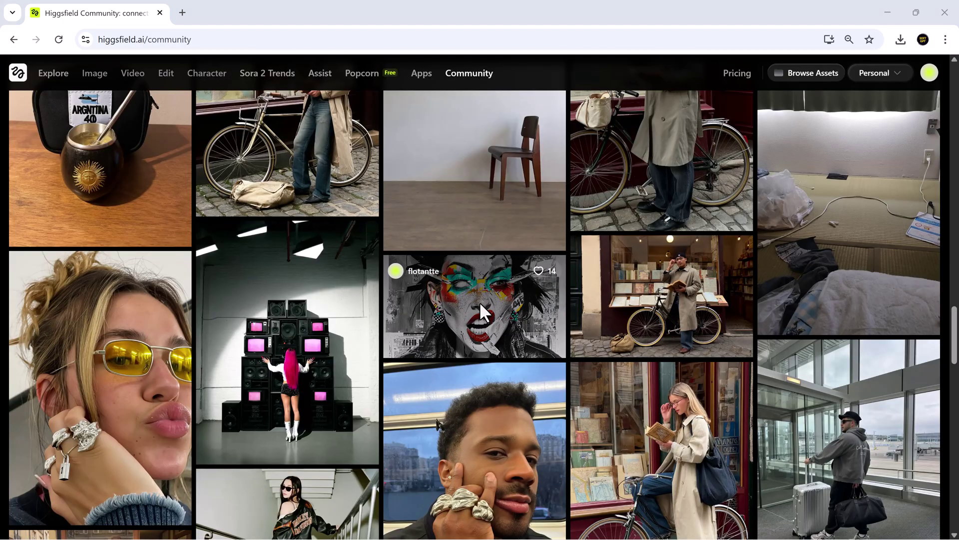
Step: View the collage portrait's artwork details, close them, and keep browsing the gallery
left_click(480, 305)
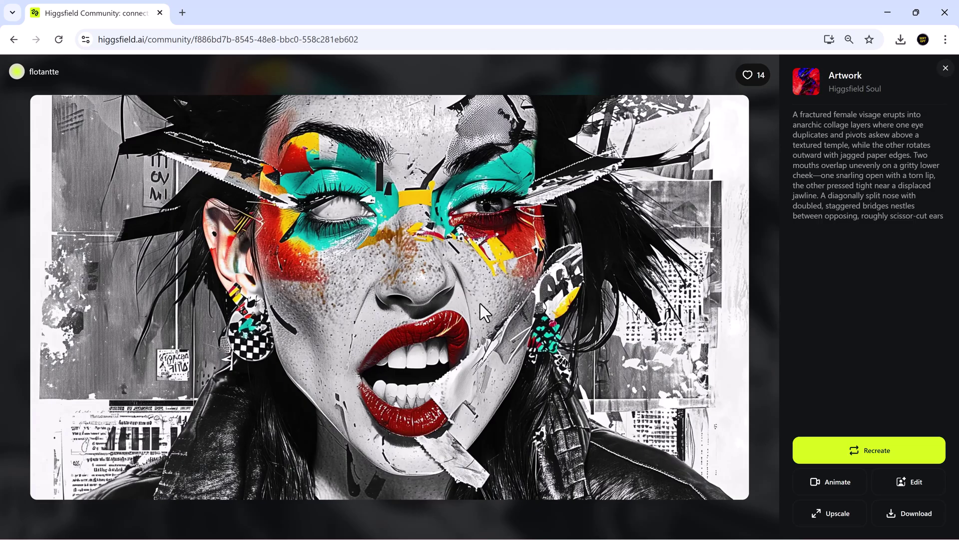
key("Escape")
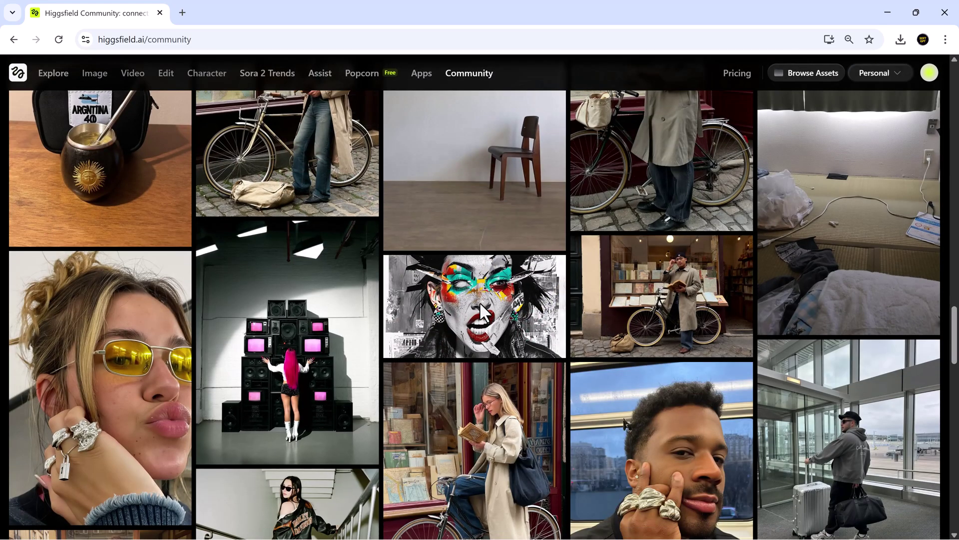
scroll(481, 304, "down", 4)
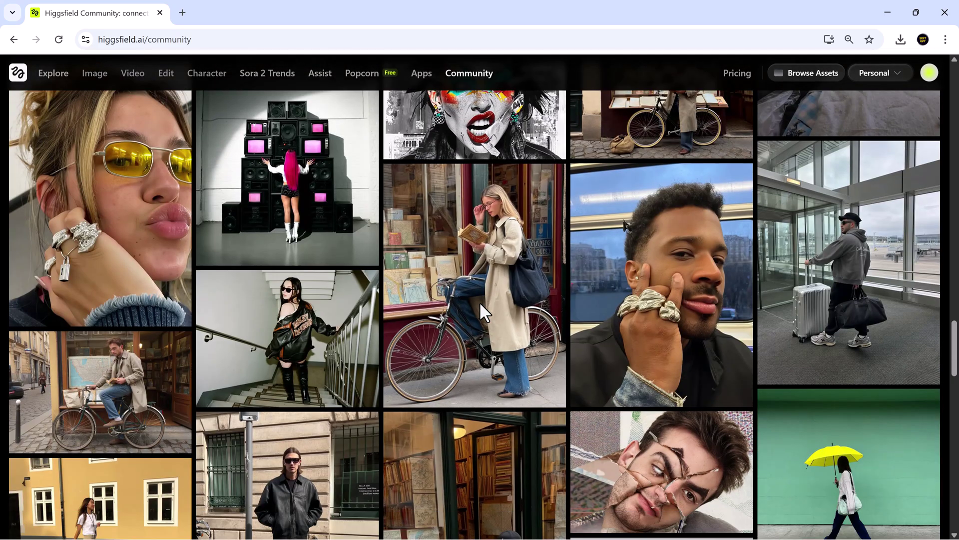
scroll(480, 304, "down", 5)
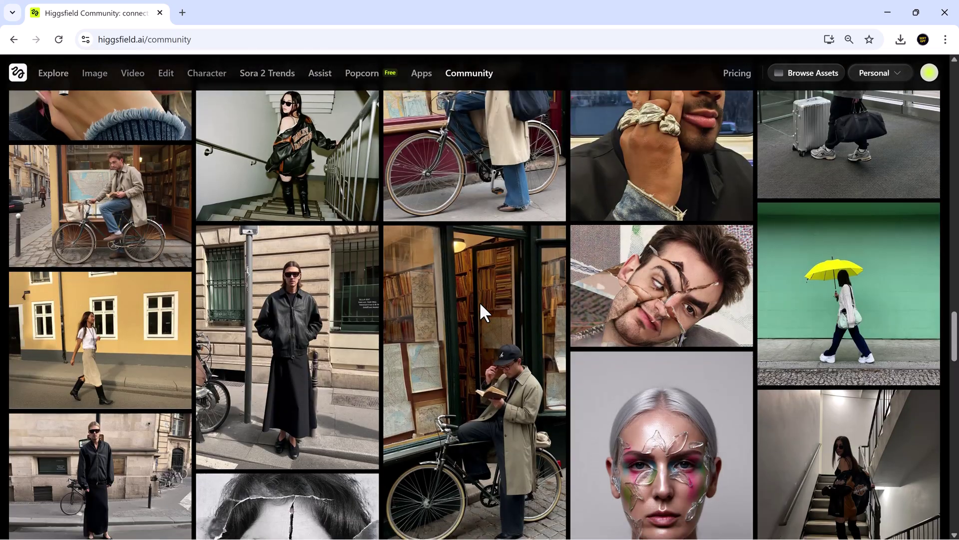
scroll(478, 302, "down", 2)
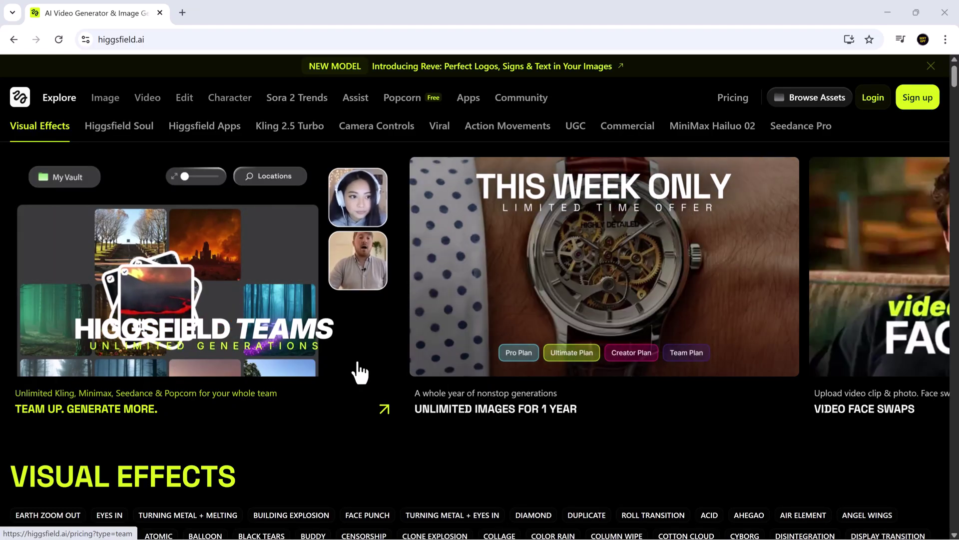
Step: Scroll the Explore page past Visual Effects, Higgsfield Soul, Apps, Kling 2.5 Turbo and Camera Controls to Viral
scroll(360, 372, "down", 6)
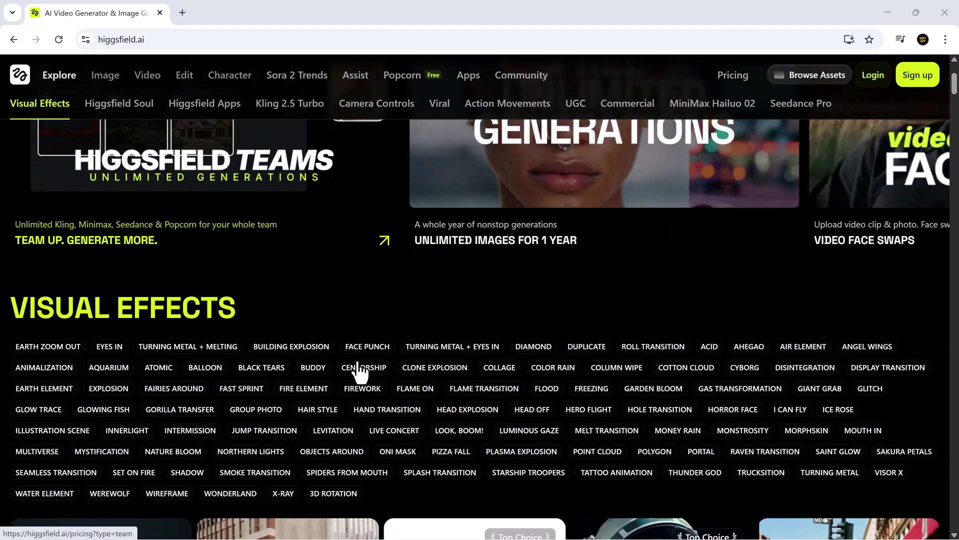
scroll(359, 373, "down", 5)
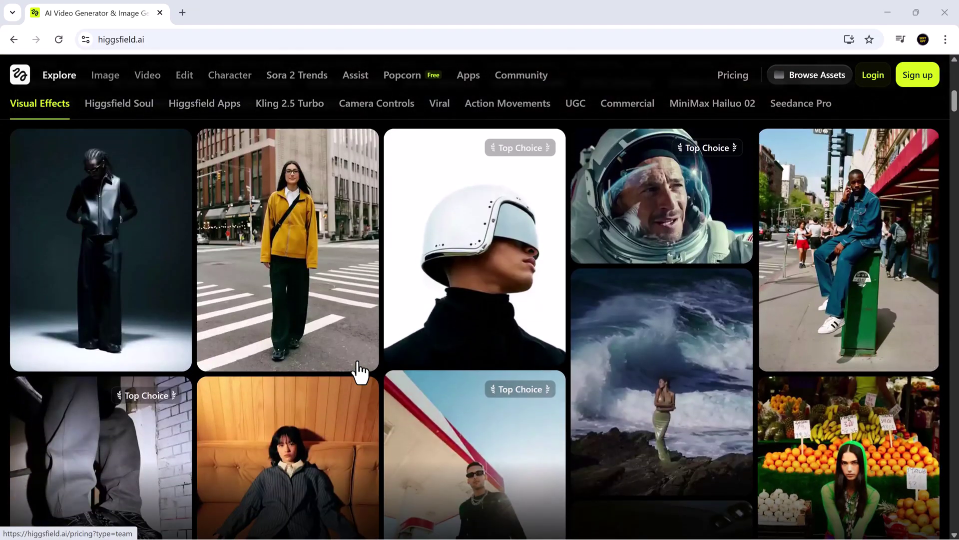
scroll(359, 372, "down", 5)
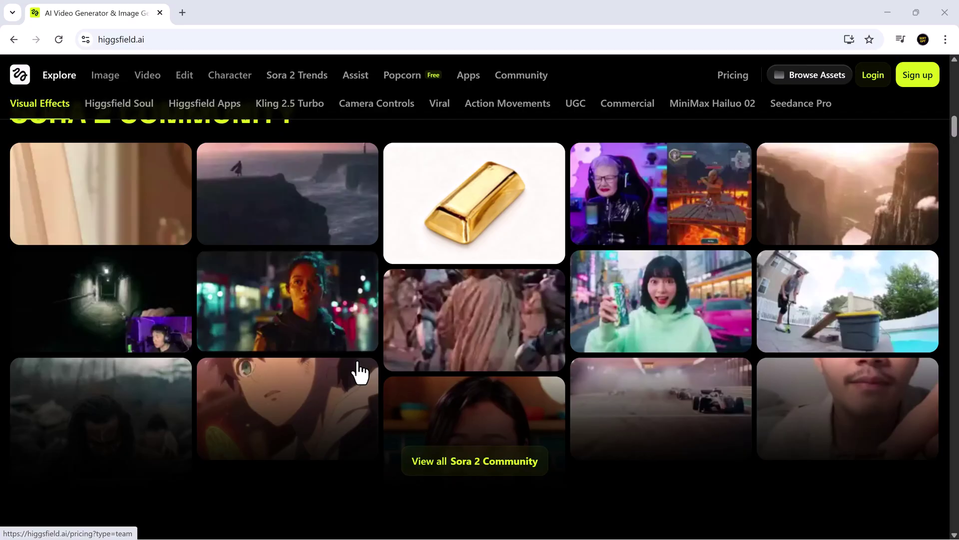
scroll(360, 373, "down", 6)
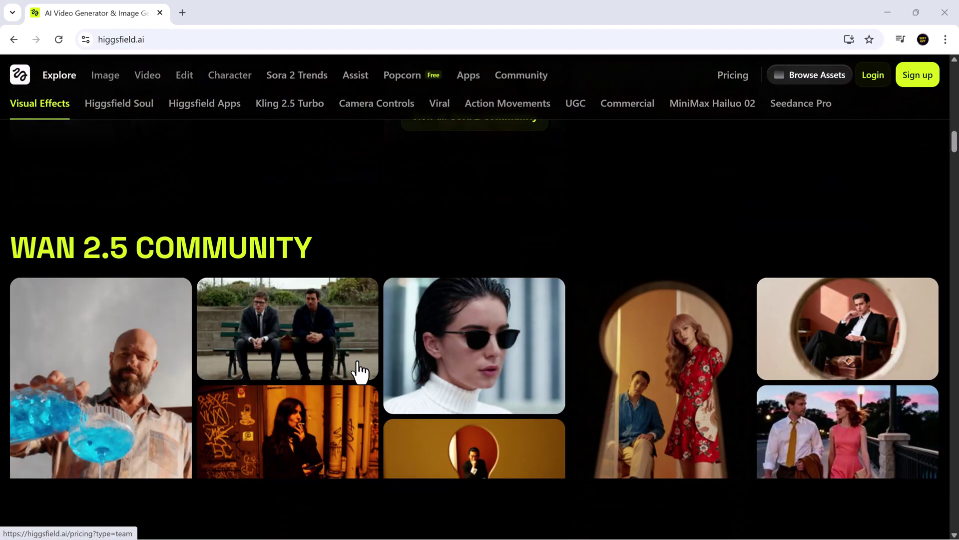
scroll(360, 373, "down", 2)
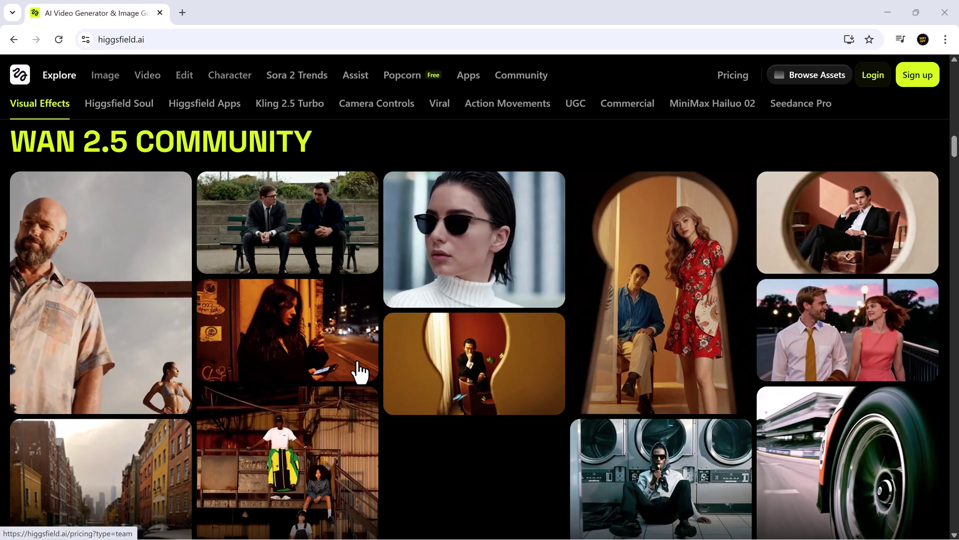
scroll(358, 373, "down", 10)
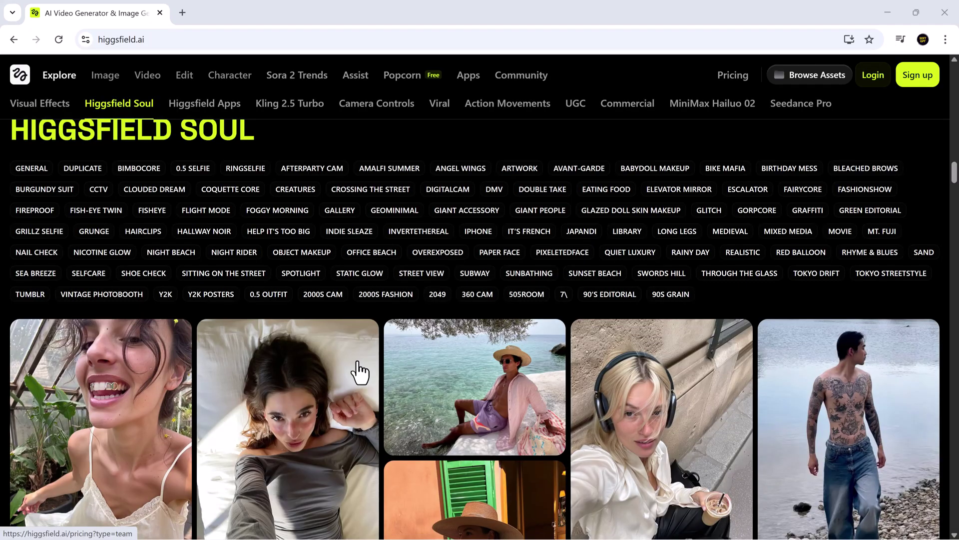
scroll(358, 372, "down", 12)
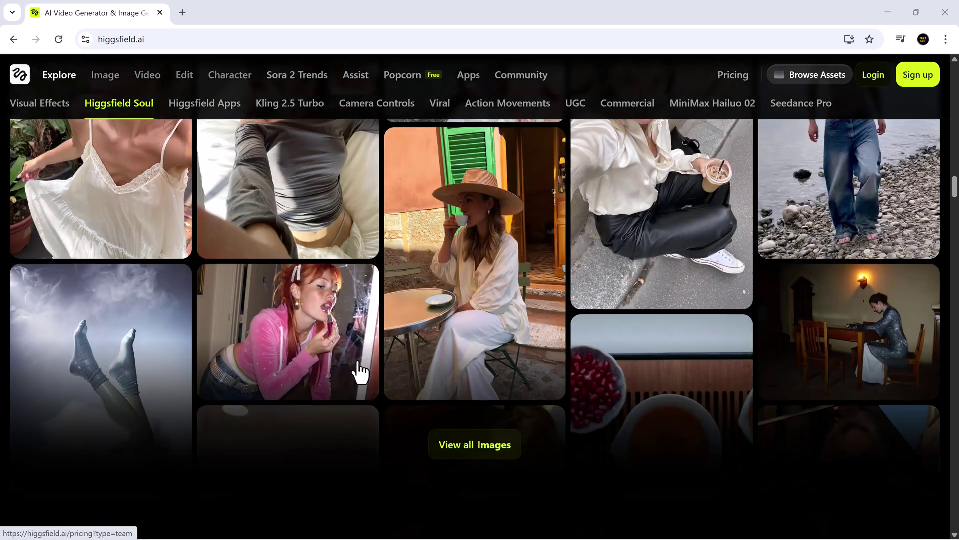
scroll(360, 372, "down", 3)
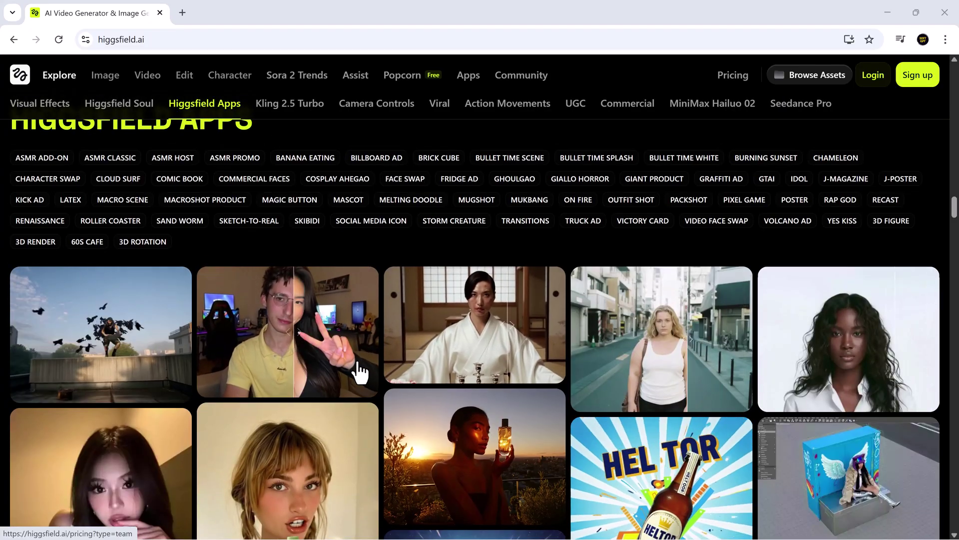
scroll(358, 372, "down", 6)
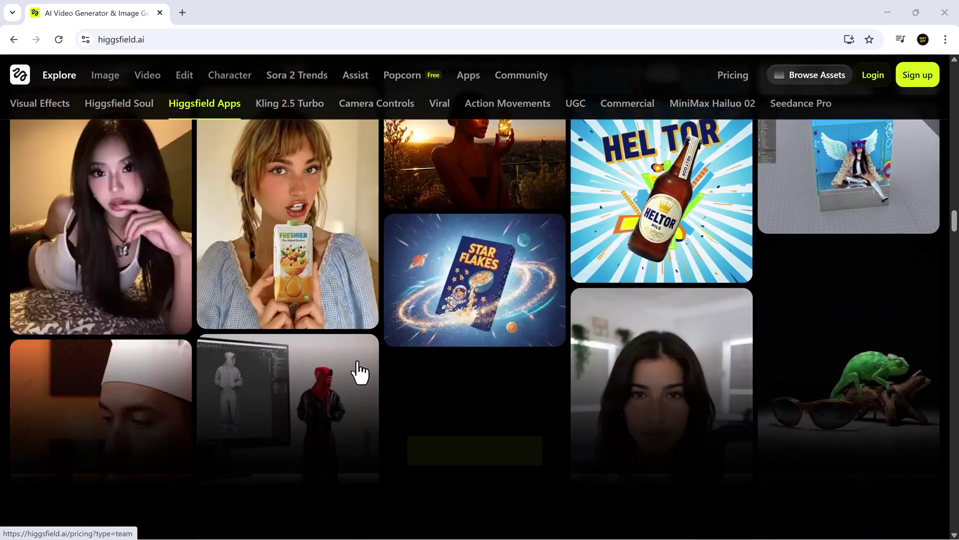
scroll(358, 372, "down", 9)
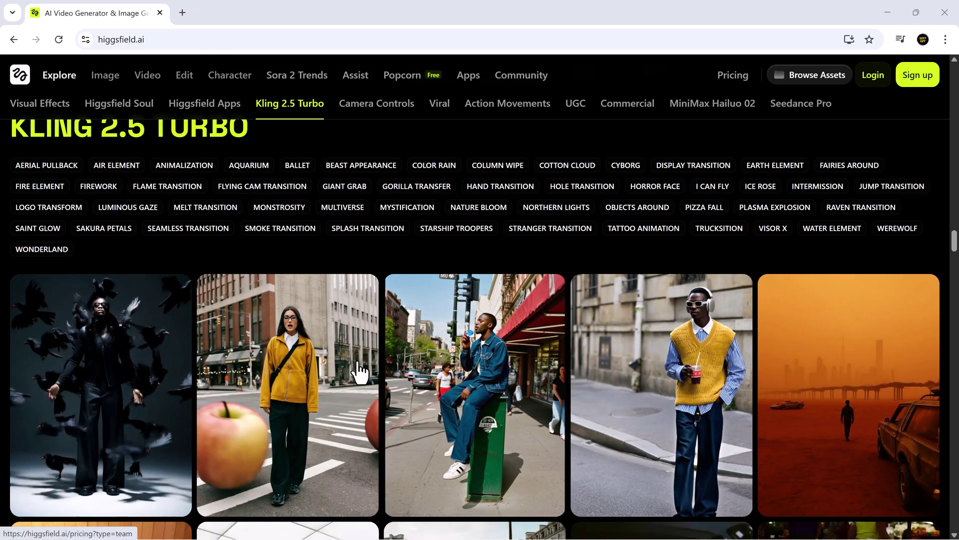
scroll(358, 371, "down", 10)
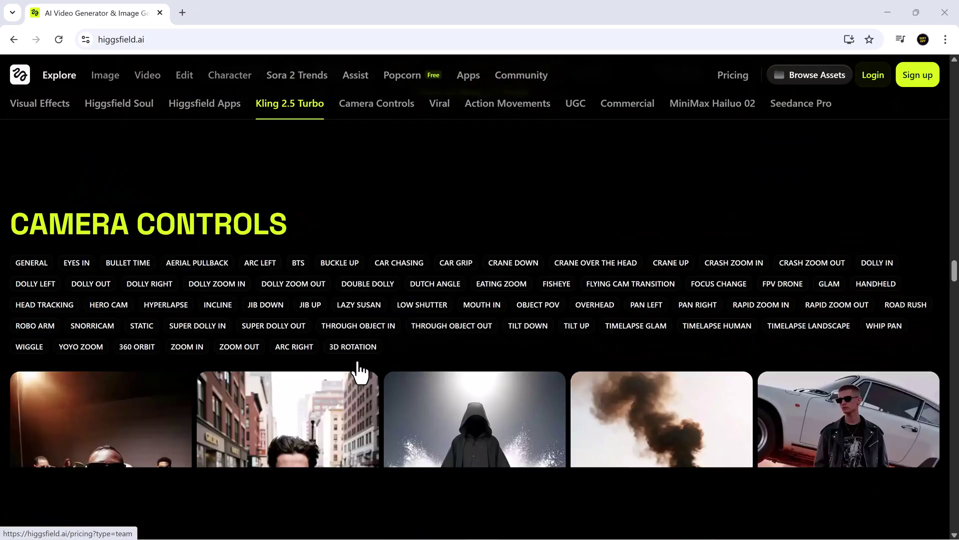
scroll(358, 372, "down", 2)
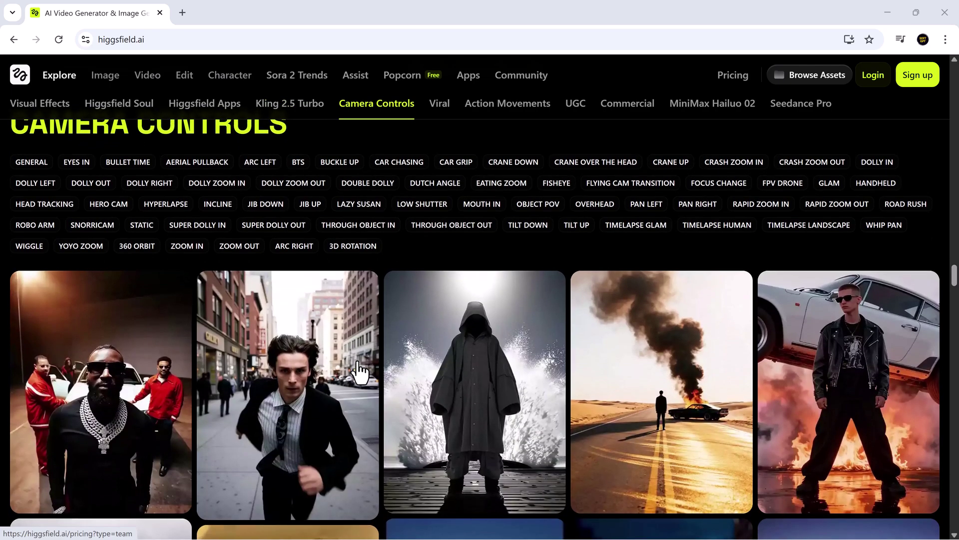
scroll(358, 372, "down", 6)
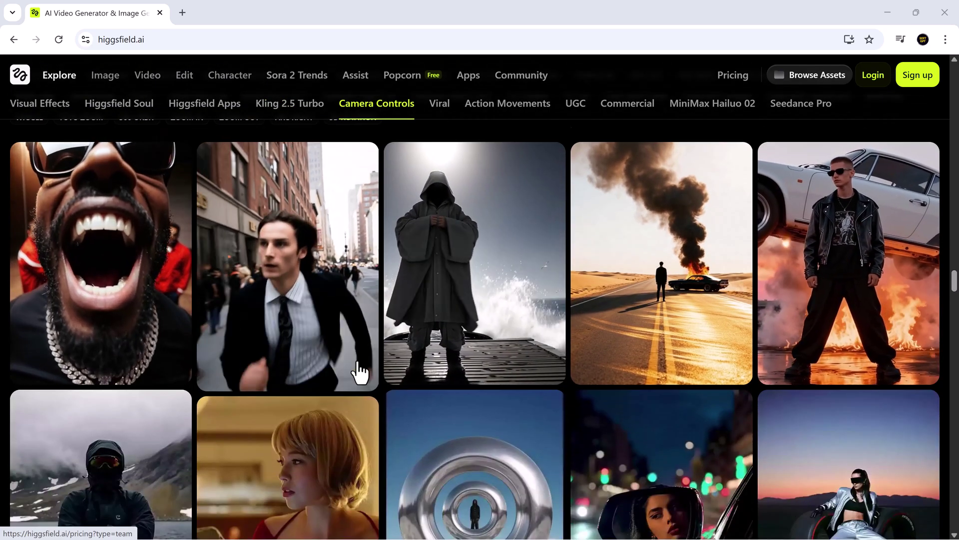
scroll(358, 373, "down", 10)
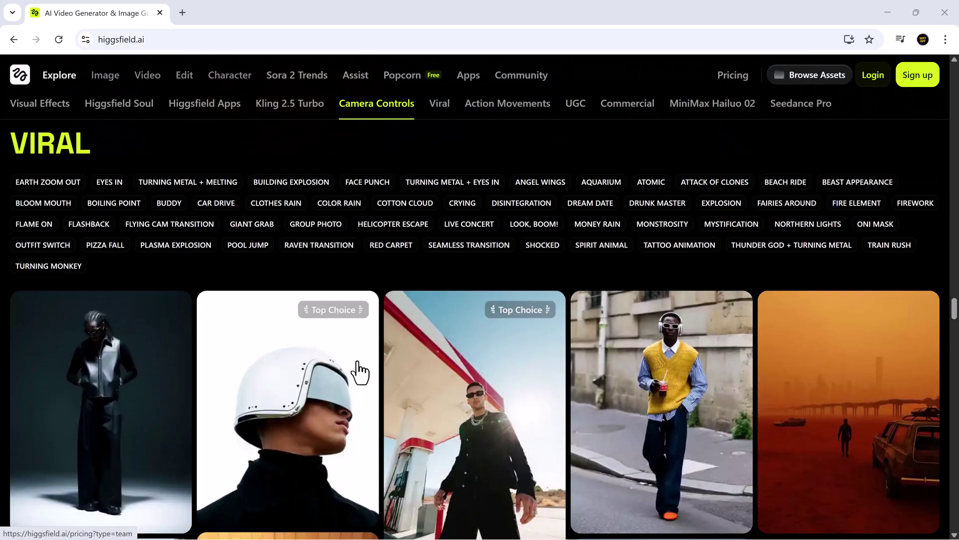
scroll(359, 372, "down", 2)
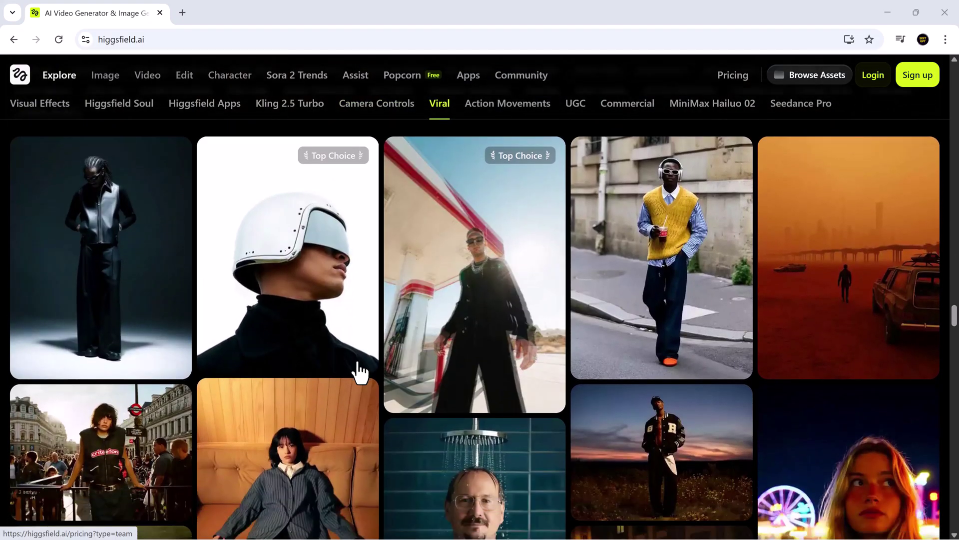